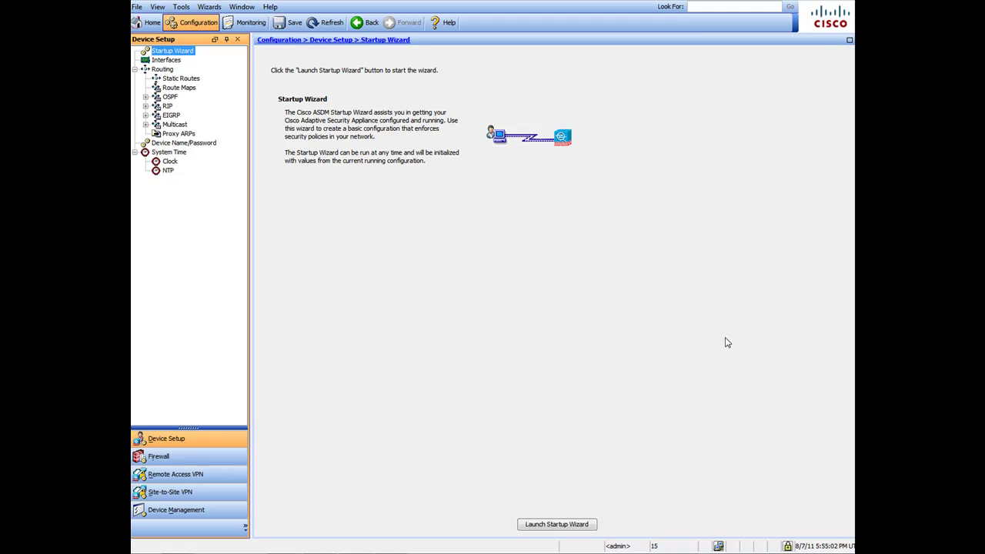
- Review the interface settings, static routes, NAT rules and access rules
left_click(164, 60)
left_click(179, 78)
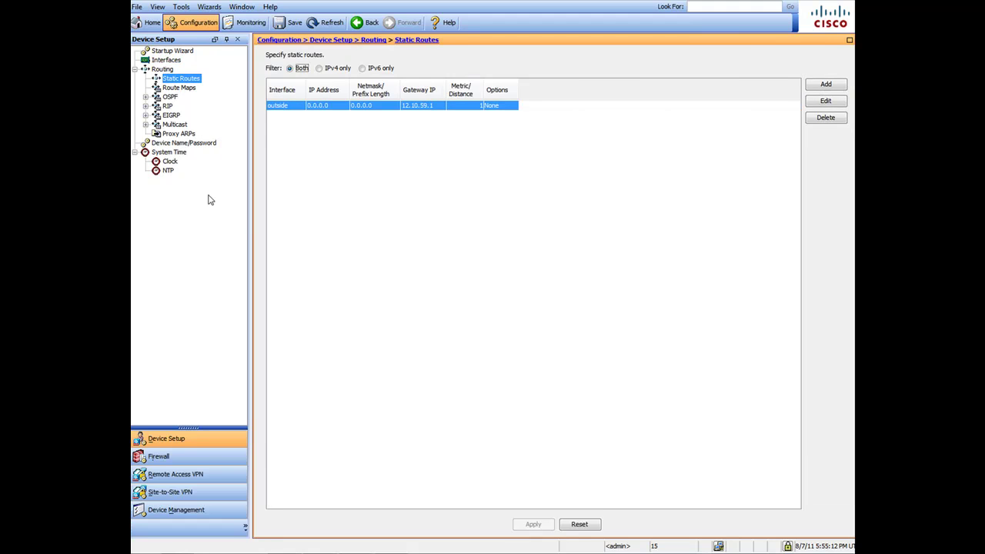
left_click(227, 456)
left_click(165, 60)
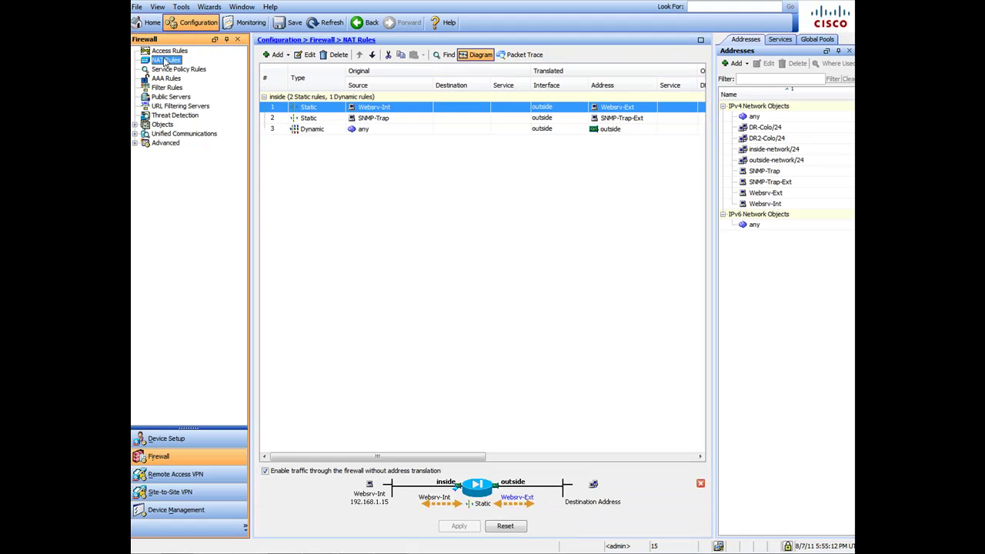
left_click(174, 52)
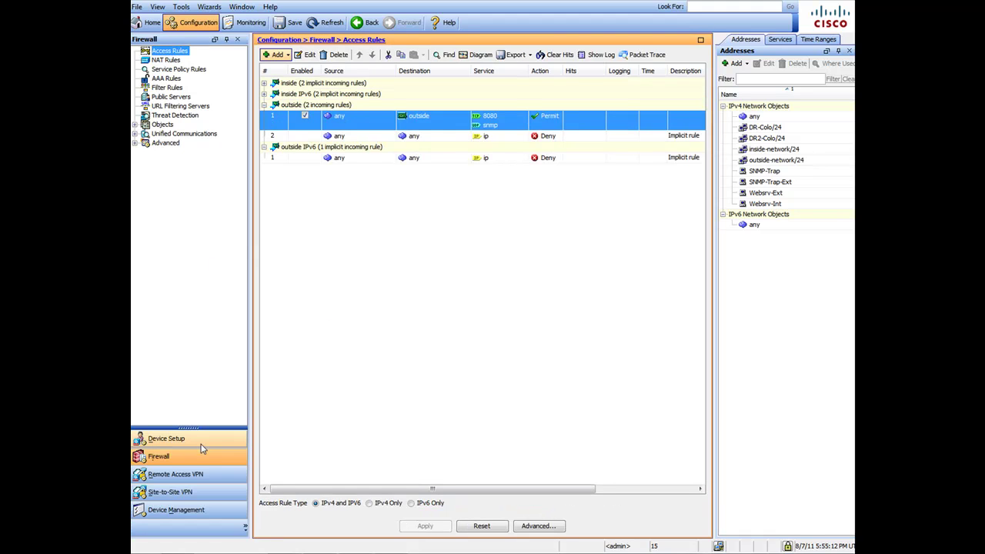
- Browse the firewall network objects and groups, then bring up the Wizards menu
left_click(135, 124)
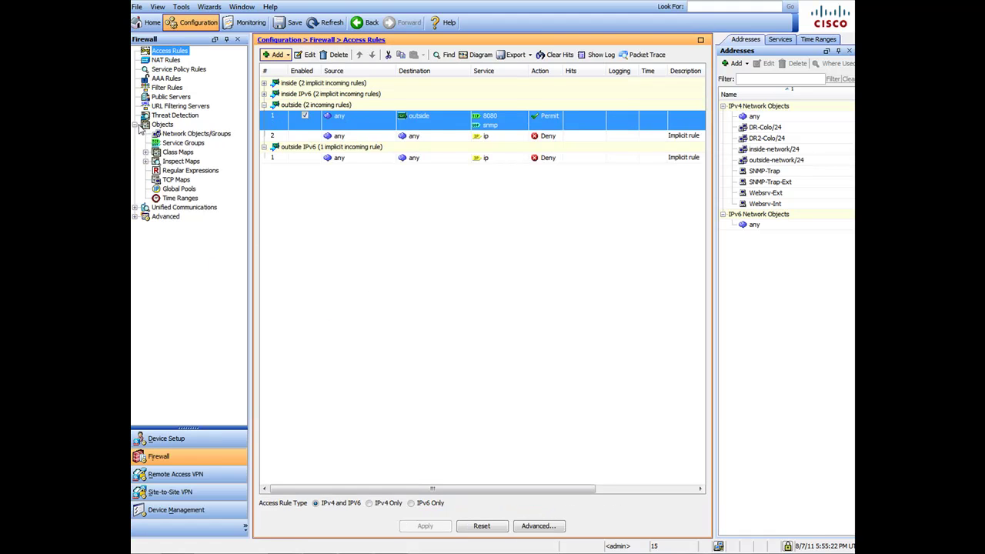
left_click(167, 134)
left_click(136, 124)
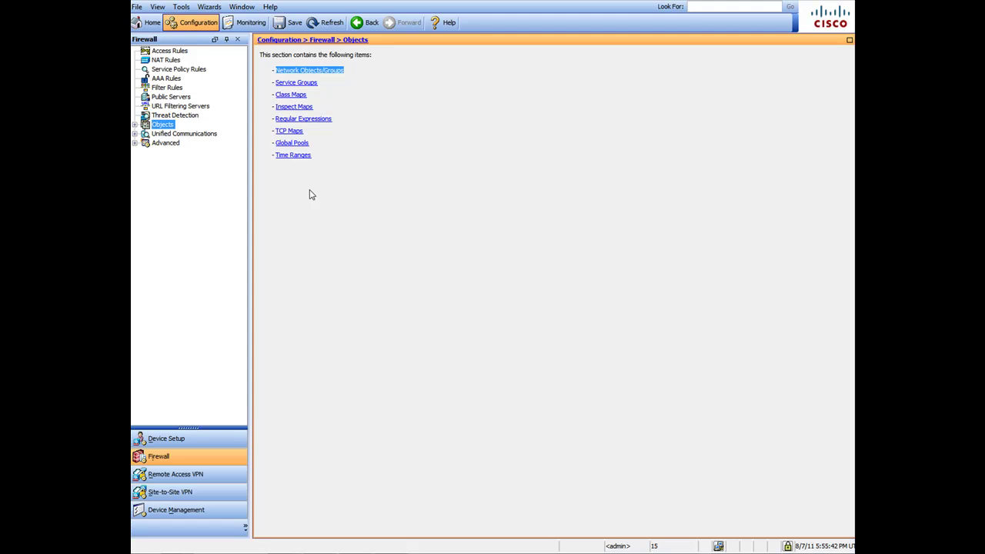
left_click(210, 9)
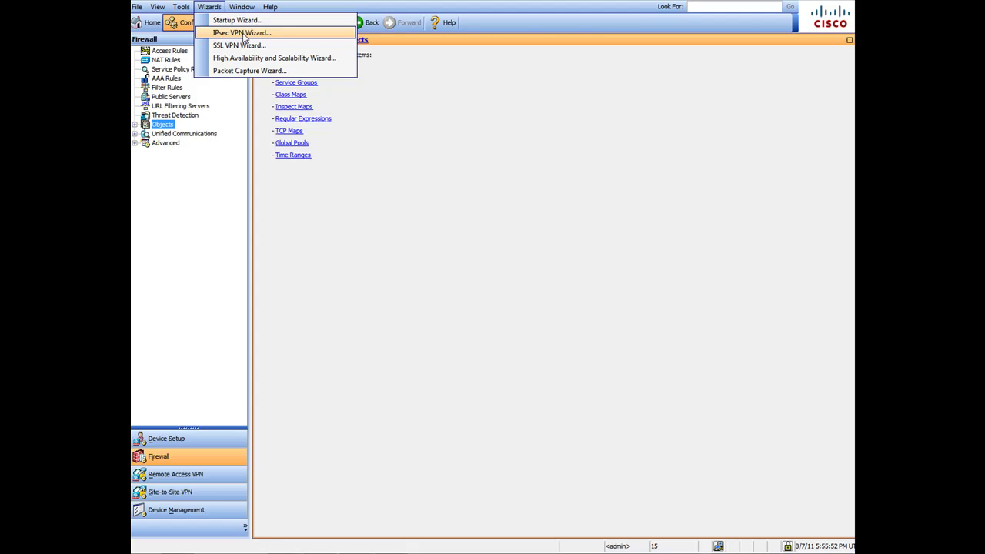
- Launch the IPsec VPN Wizard with Site-to-Site on the outside interface
left_click(244, 34)
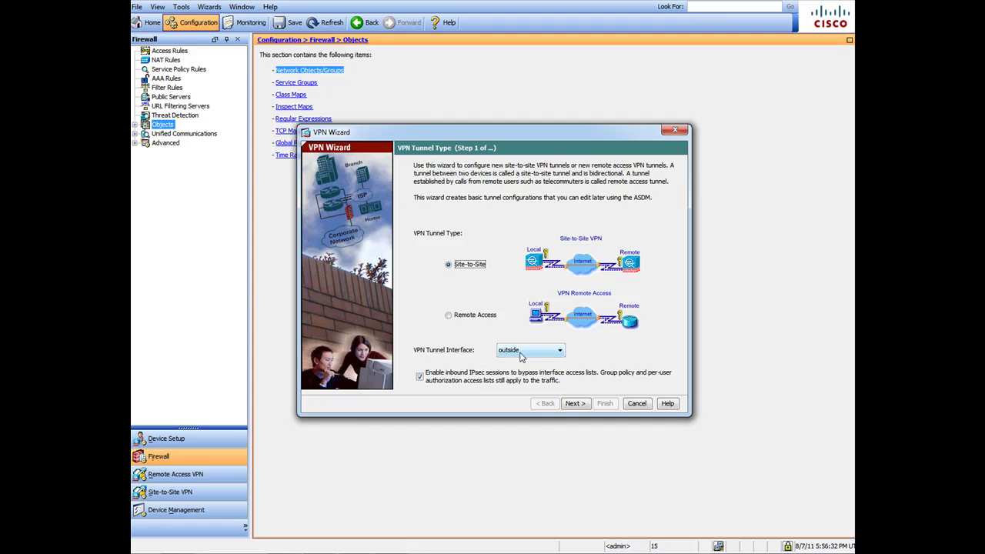
- Enter remote peer 99.15.20.33 and the tunnel group's pre-shared key, then continue to IKE Policy
left_click(583, 406)
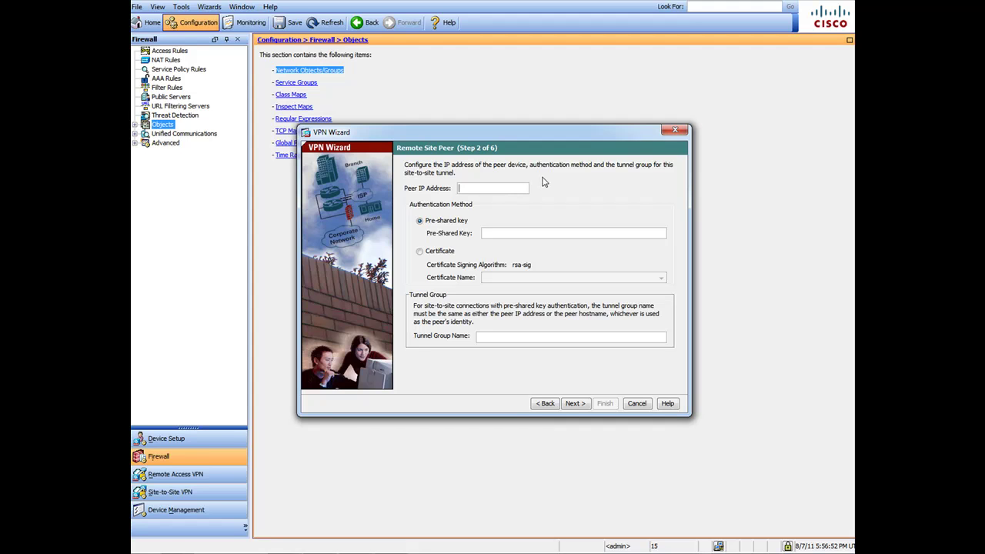
type("99.15.20.33")
left_click(506, 234)
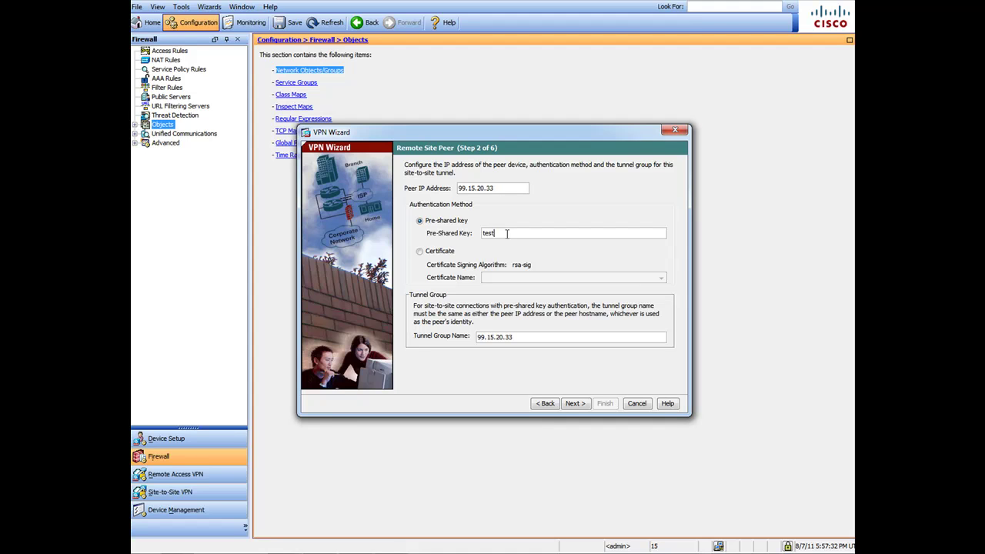
left_click(575, 404)
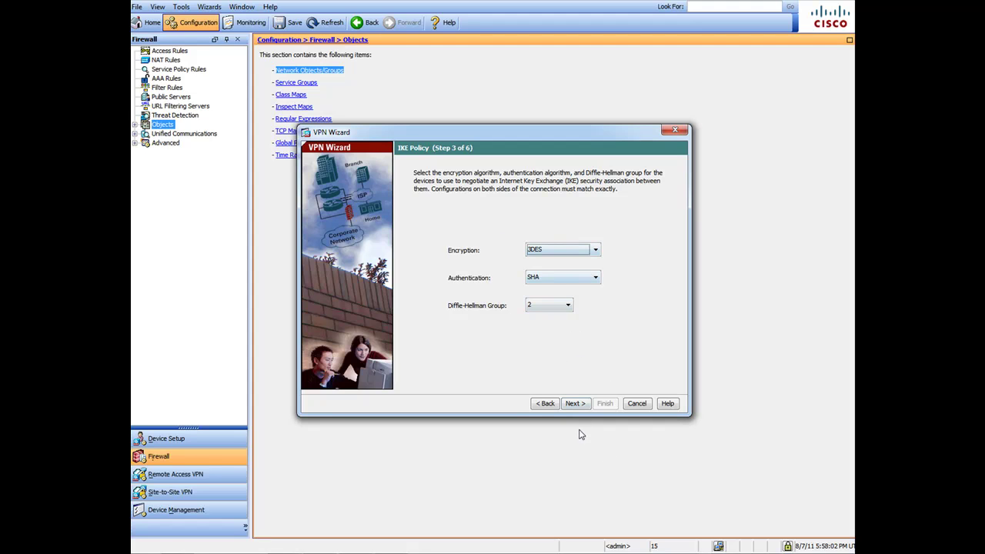
- Keep the 3DES/SHA/group 2 IKE policy and disable Perfect Forward Secrecy on the IPsec rule
left_click(577, 403)
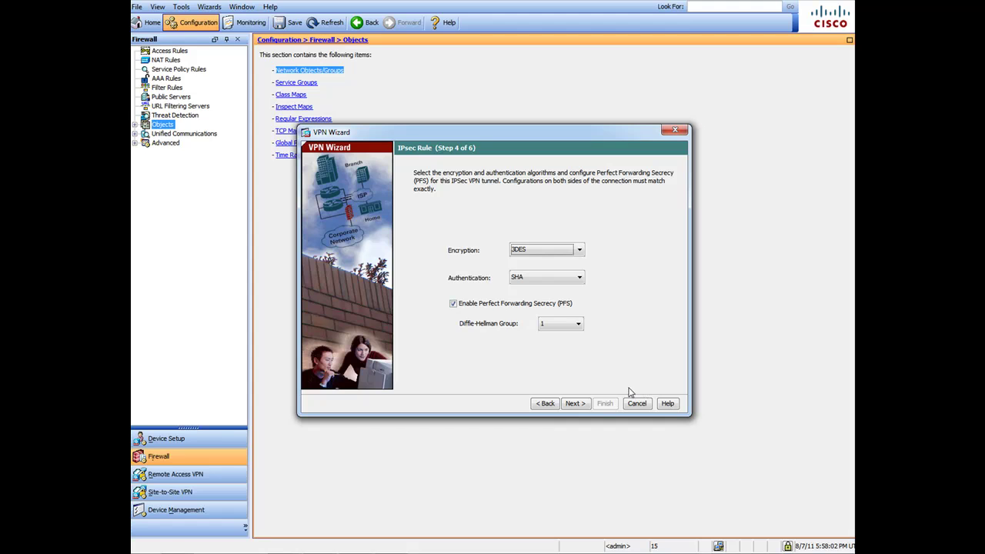
left_click(453, 304)
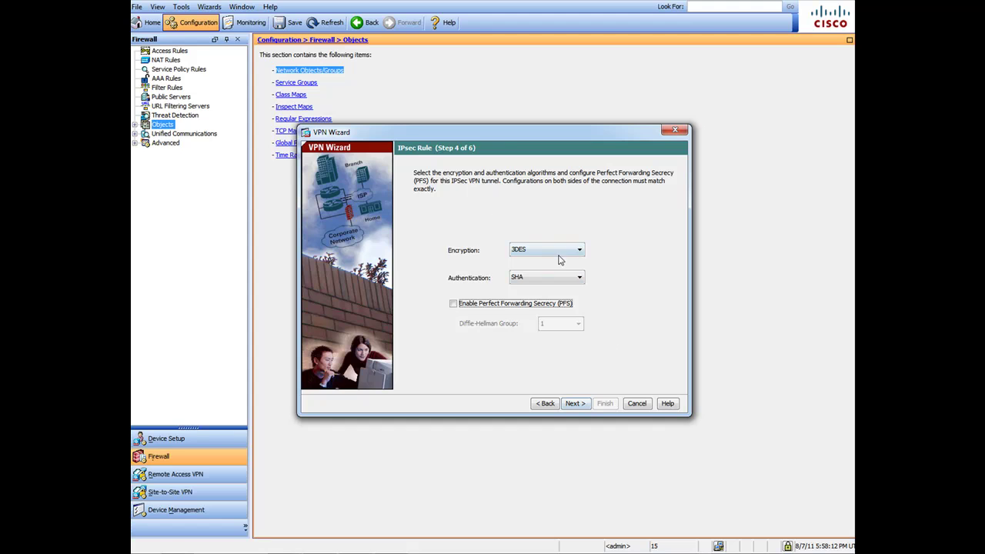
left_click(582, 404)
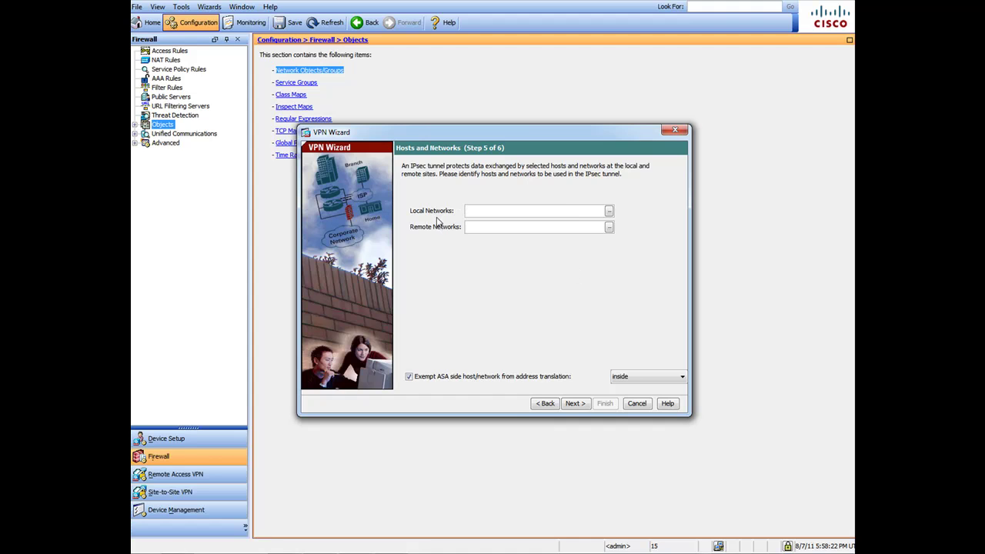
- Select inside-network/24 as the local protected network
left_click(607, 211)
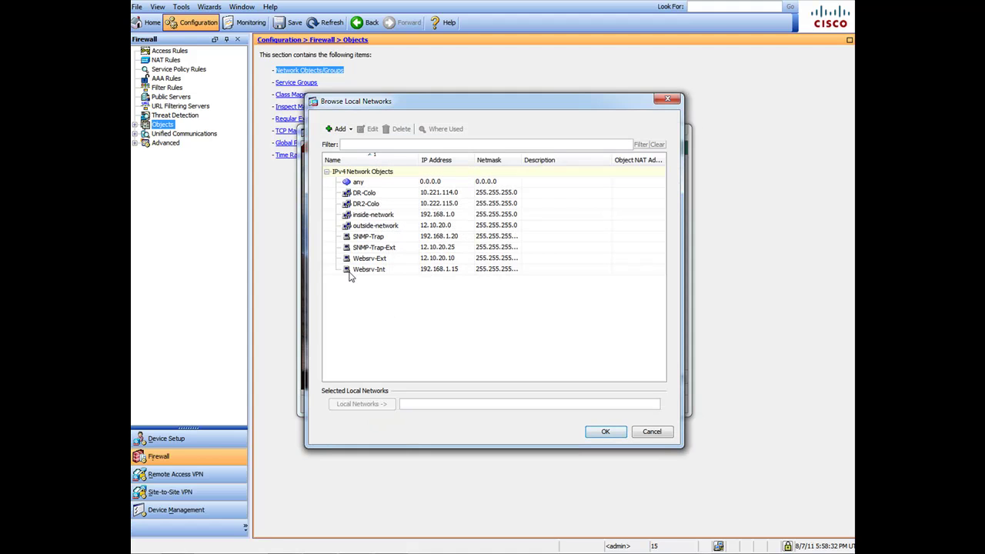
left_click(388, 216)
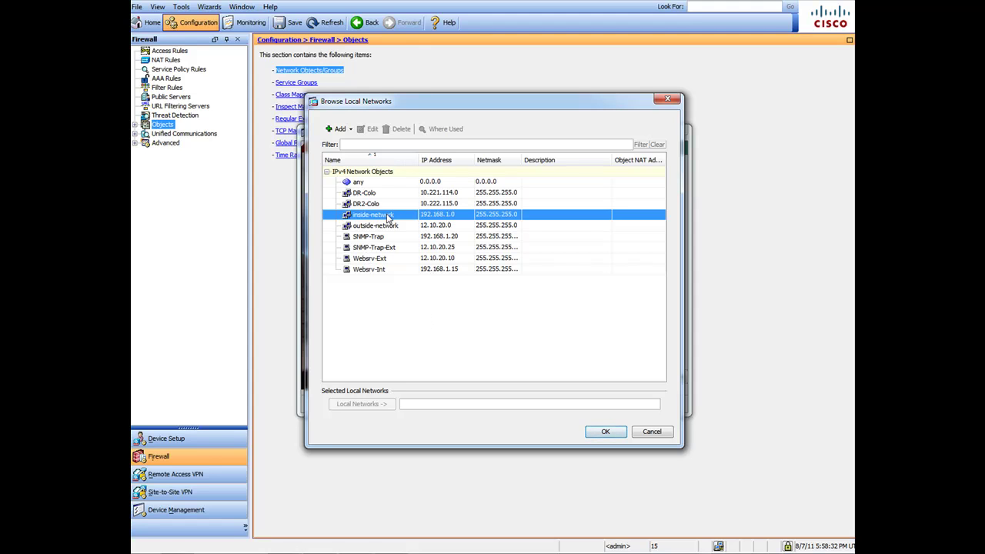
double_click(445, 219)
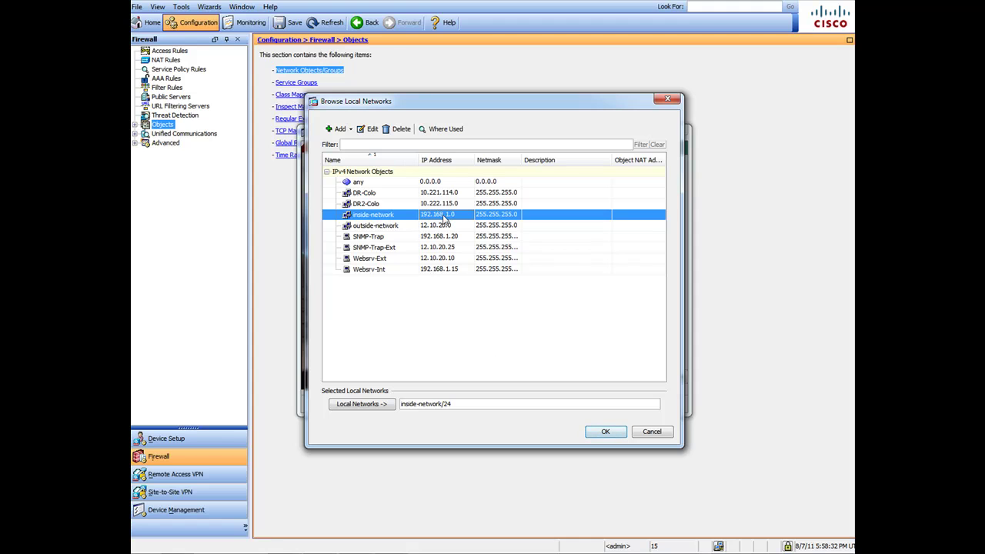
left_click_drag(451, 408, 399, 406)
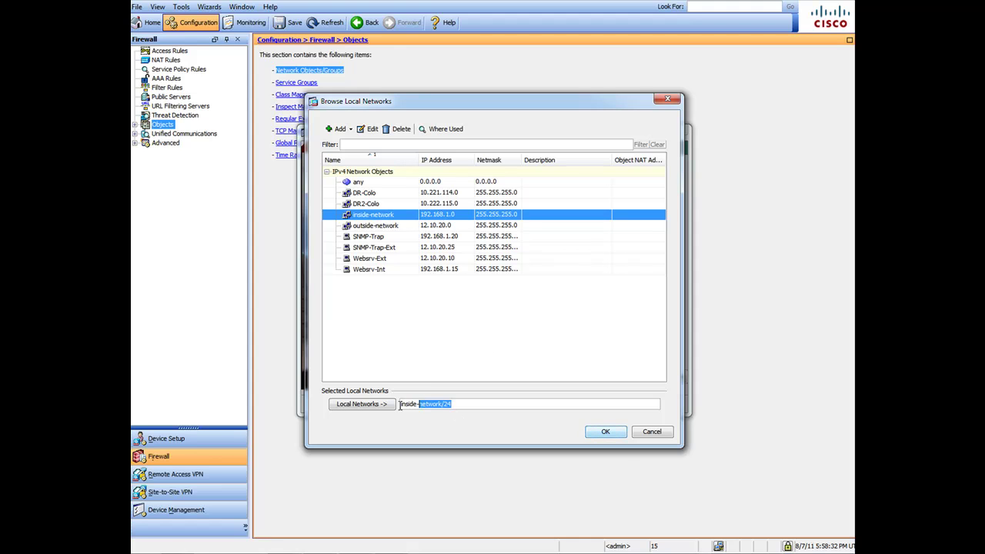
left_click(606, 431)
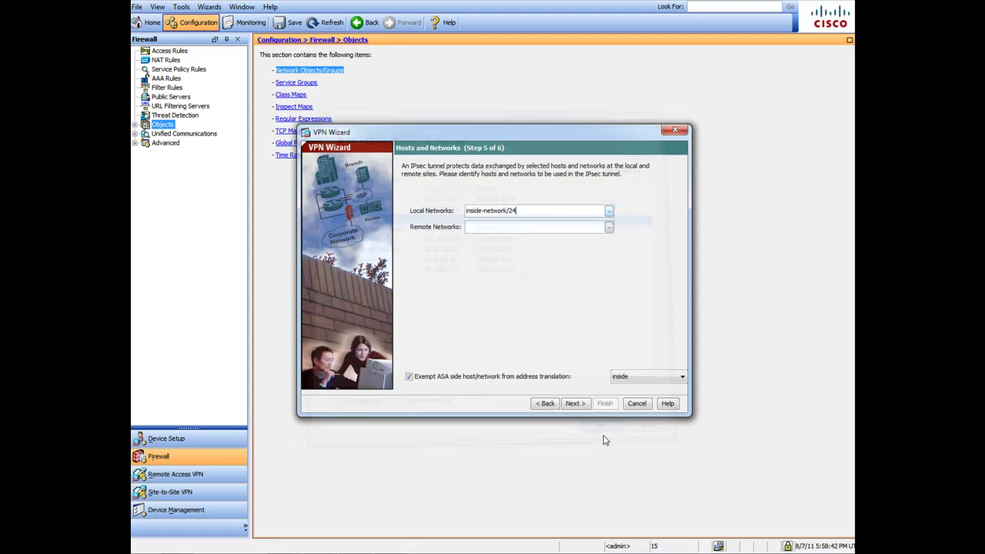
- Select DR-Colo/24 as the remote protected network
left_click(483, 226)
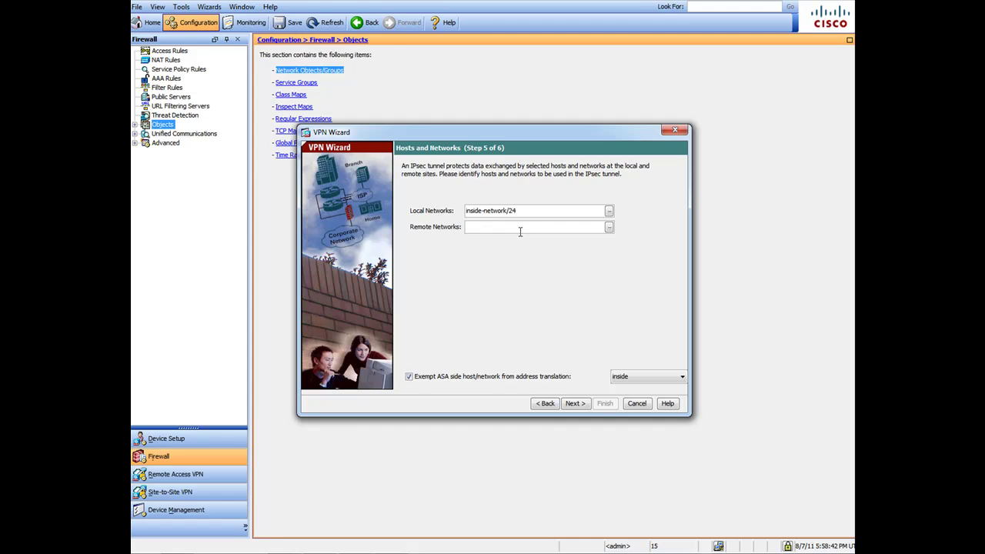
left_click(609, 227)
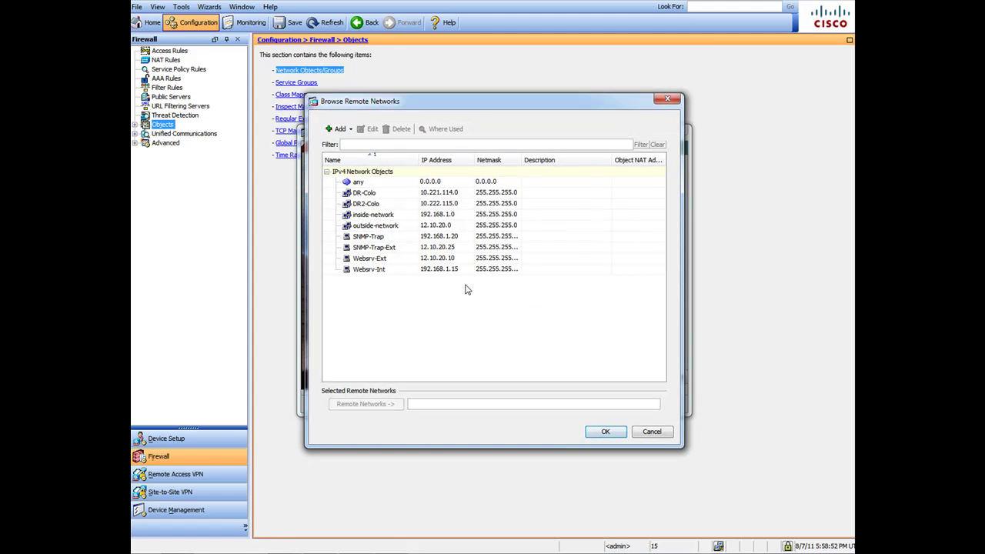
left_click(443, 194)
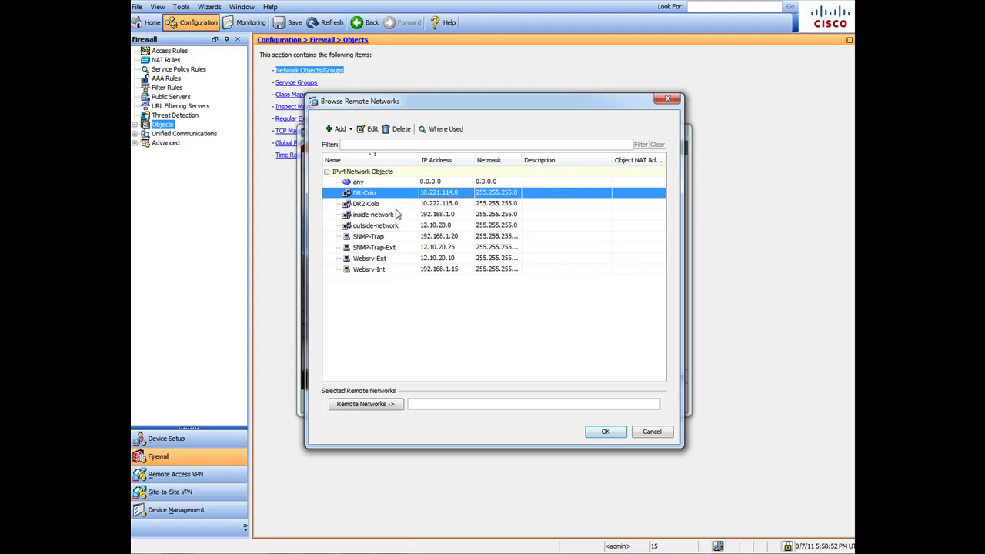
left_click_drag(396, 216, 396, 198)
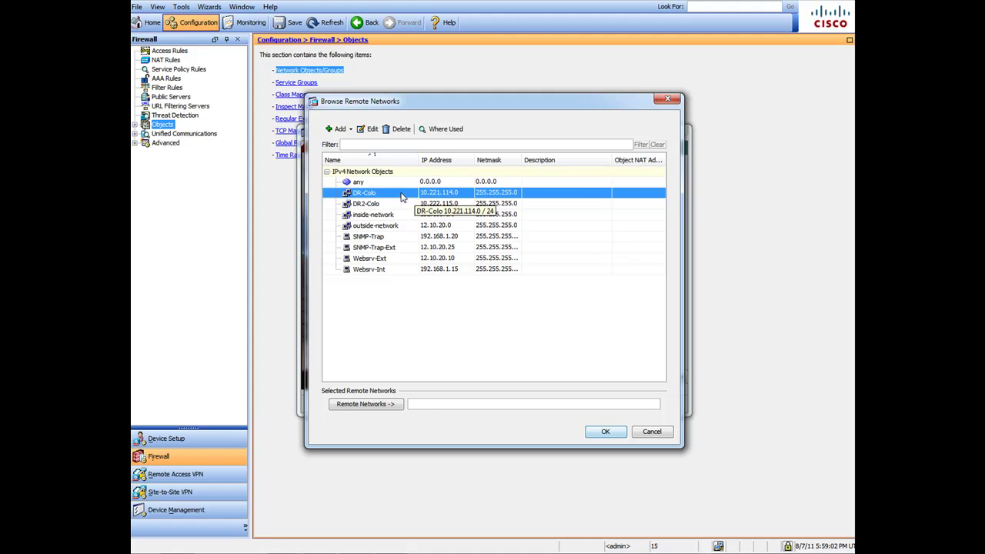
double_click(399, 196)
left_click(605, 431)
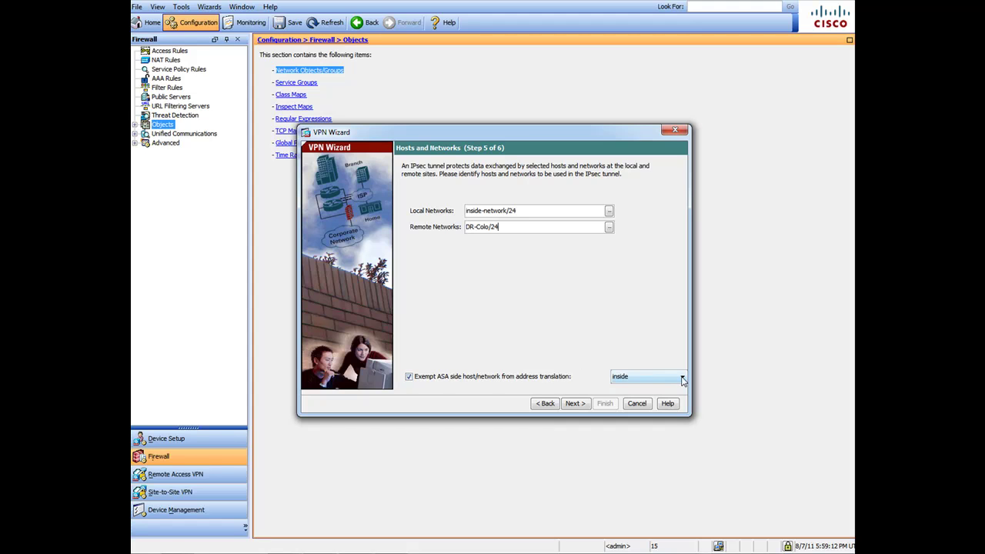
- Keep the inside interface exempt from NAT and move to the summary
mouse_move(682, 380)
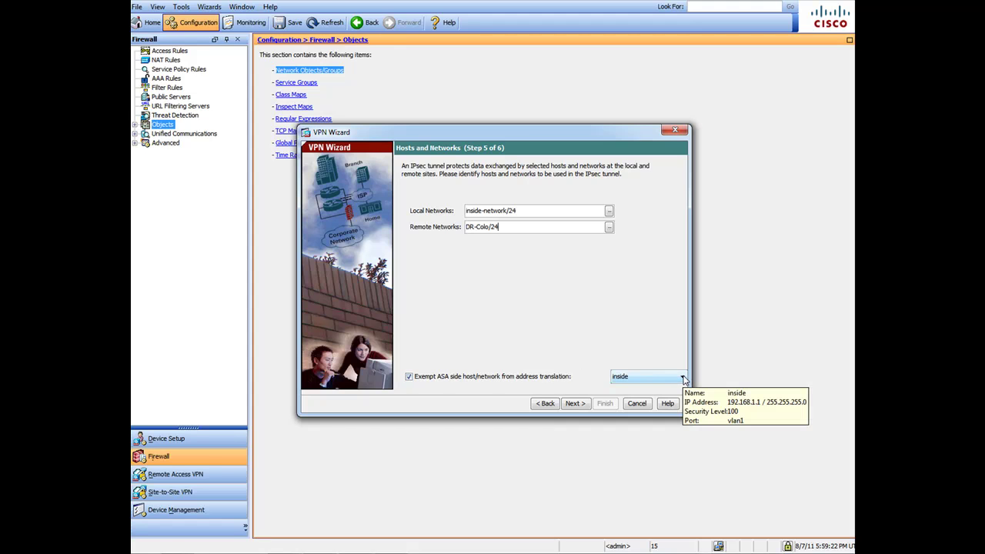
left_click(683, 380)
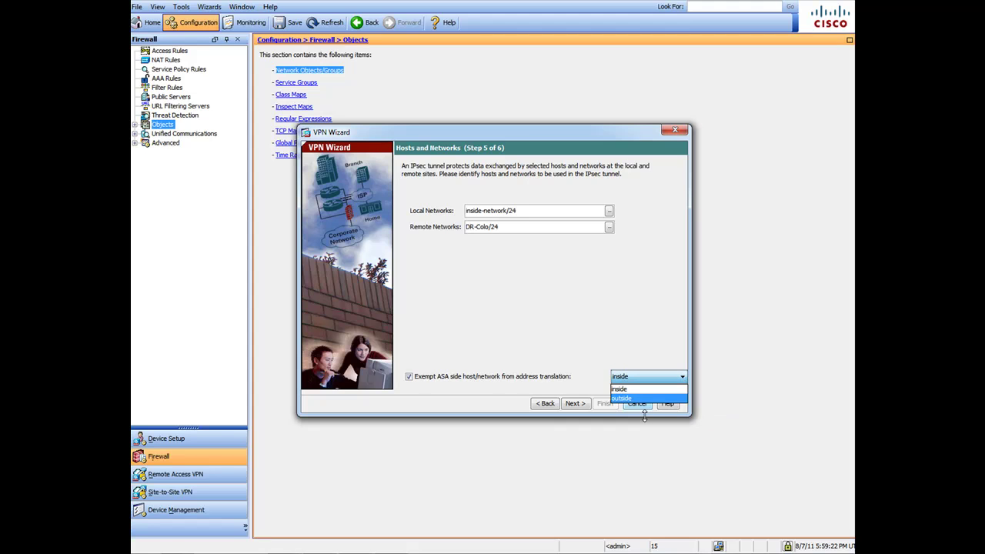
left_click(650, 391)
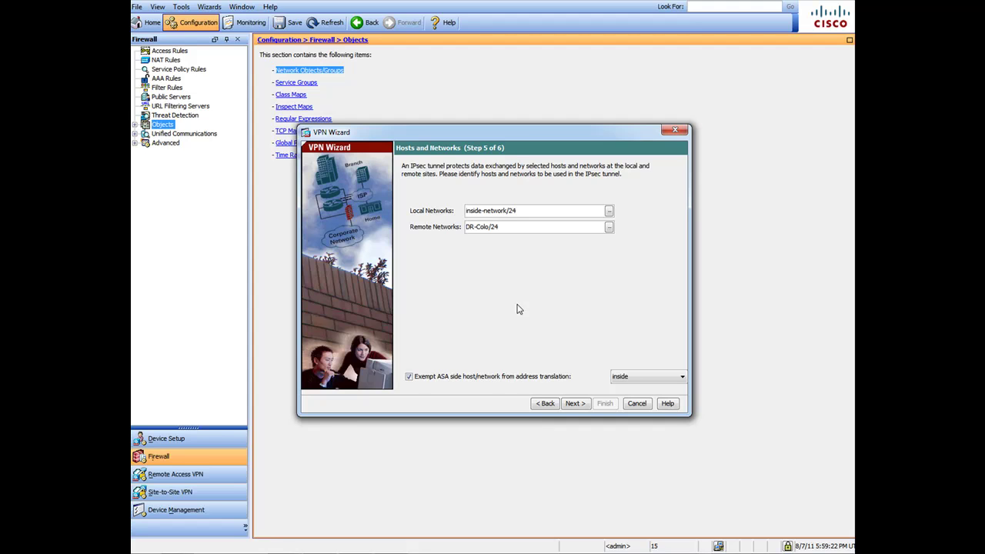
left_click(682, 378)
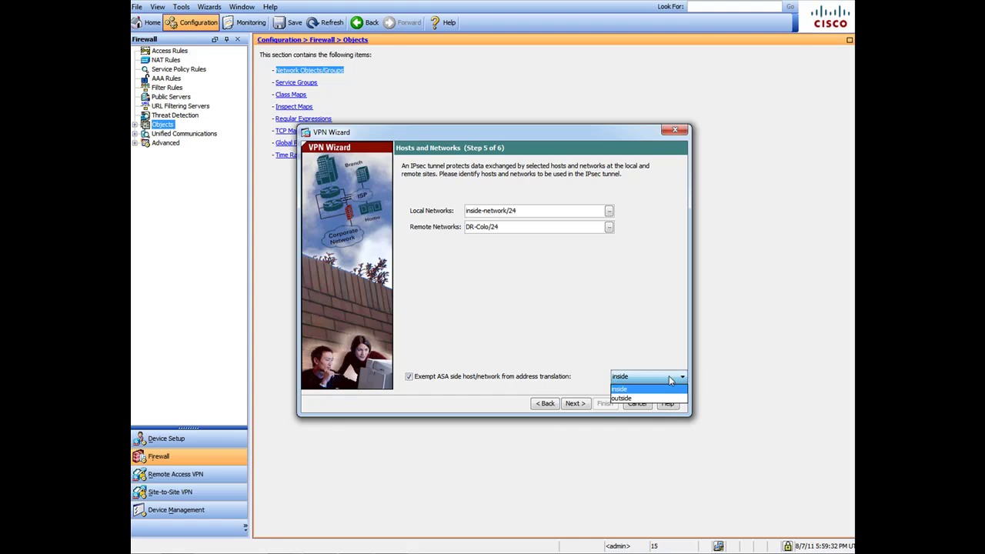
left_click(633, 390)
- Finish the wizard to create the 99.15.20.33 tunnel and save the running configuration to flash
left_click(575, 404)
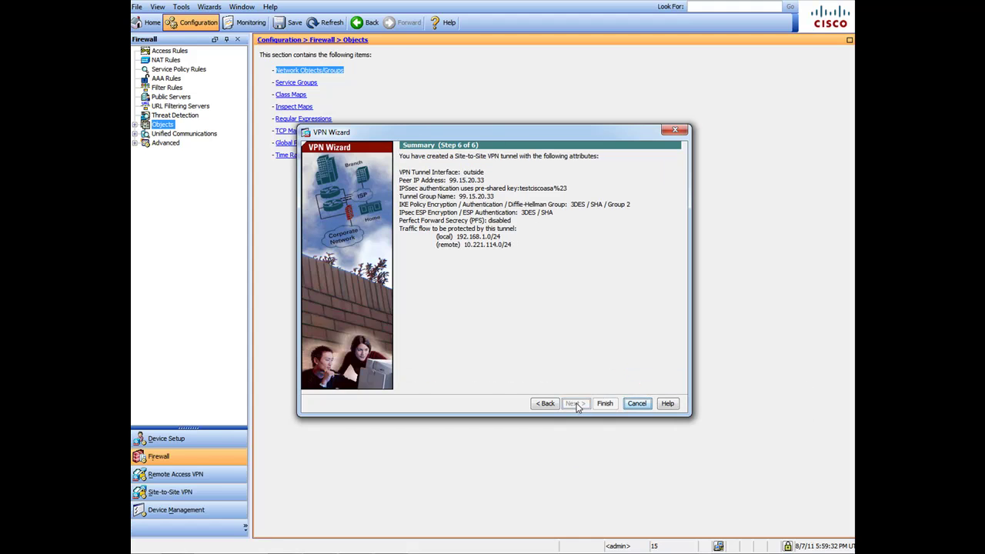
left_click(604, 404)
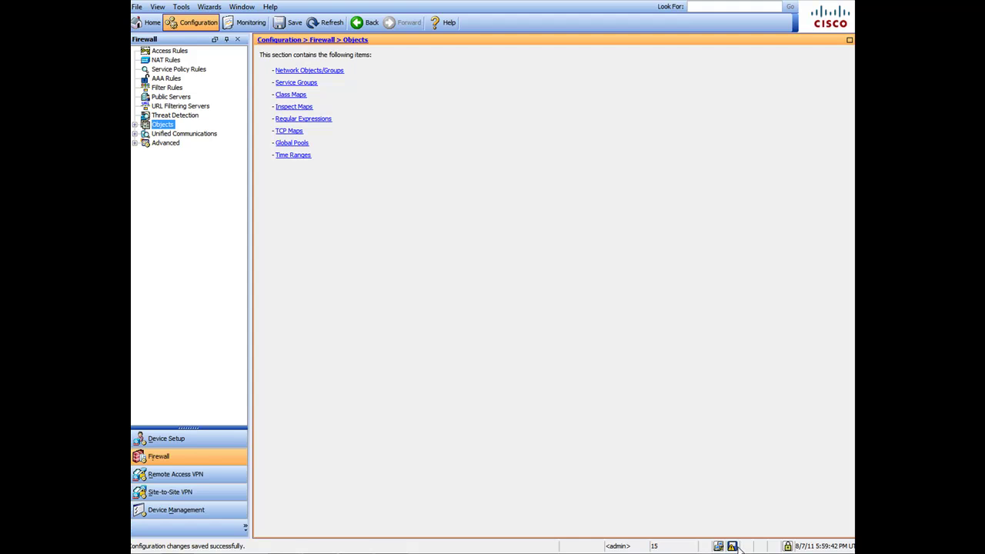
mouse_move(737, 548)
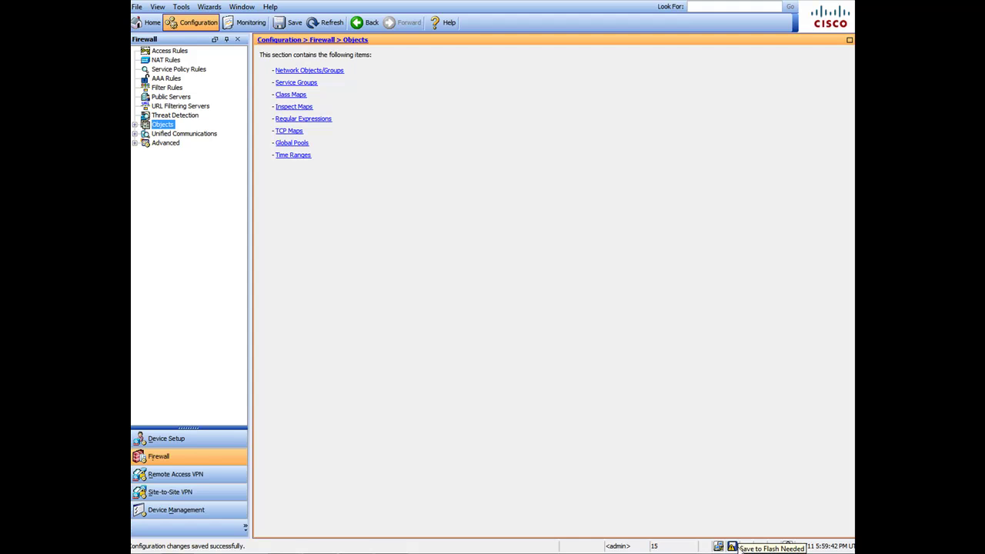
left_click(289, 22)
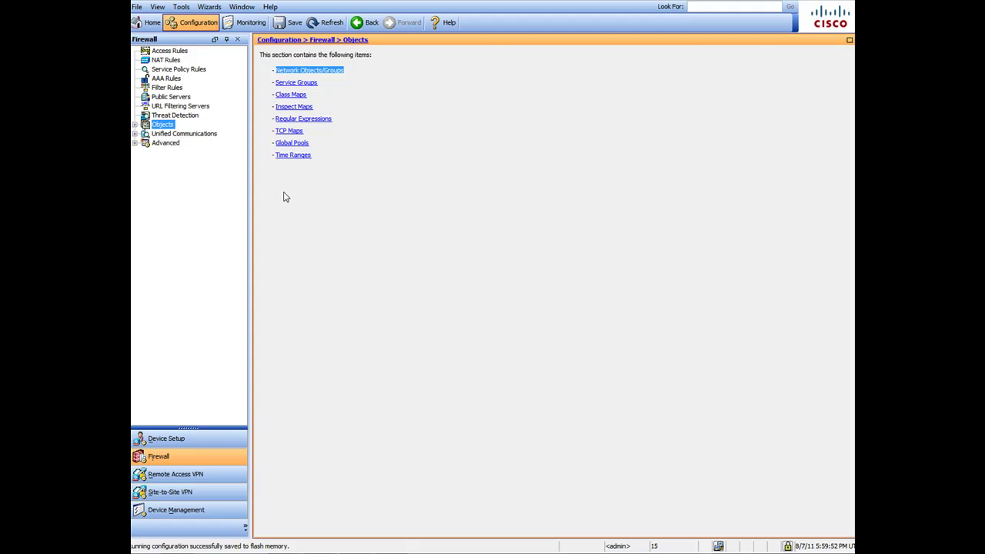
- Inspect the NAT rules, including the new Exempt rule from inside-network/24 to DR-Colo/24 (10.221.114.0/24)
left_click(166, 60)
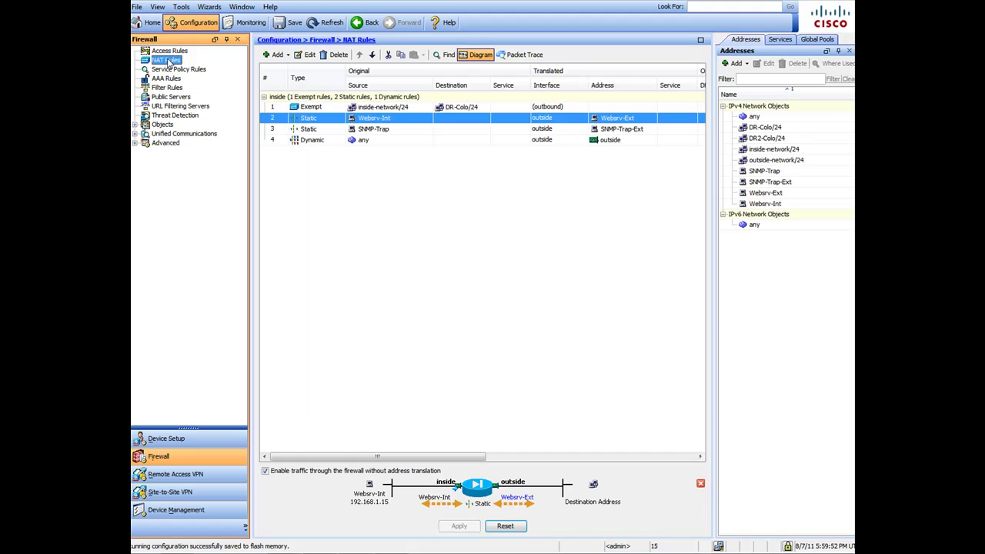
left_click(484, 141)
left_click(453, 110)
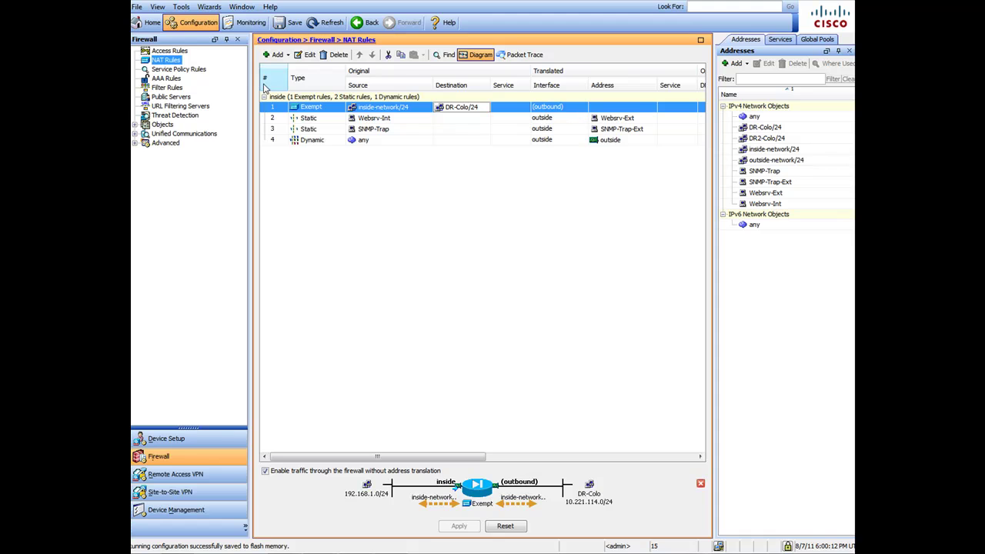
left_click(177, 52)
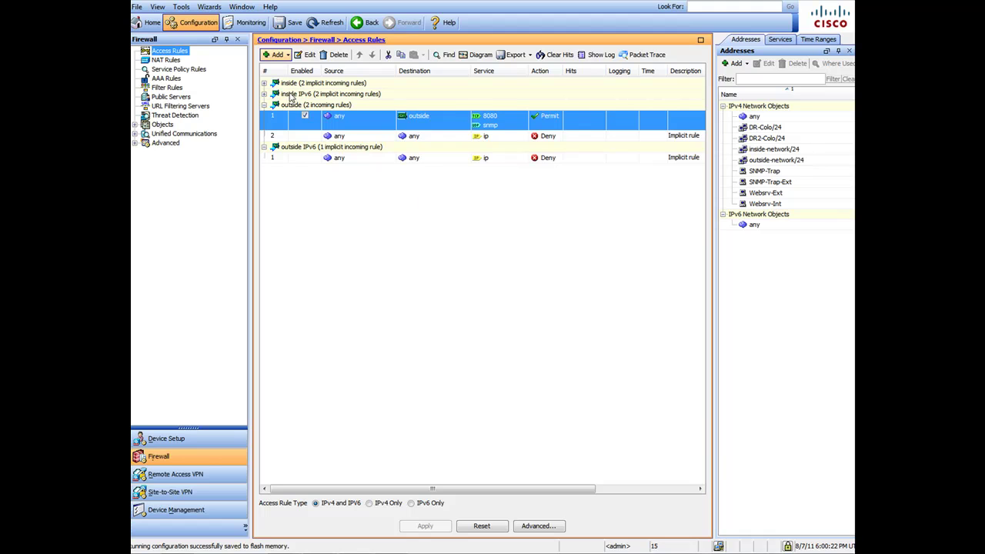
left_click(167, 60)
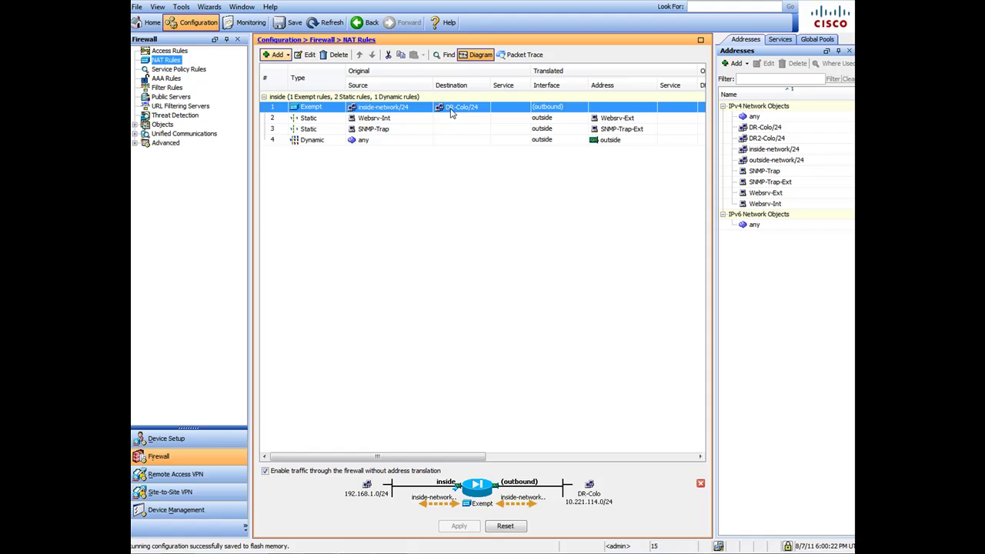
mouse_move(451, 113)
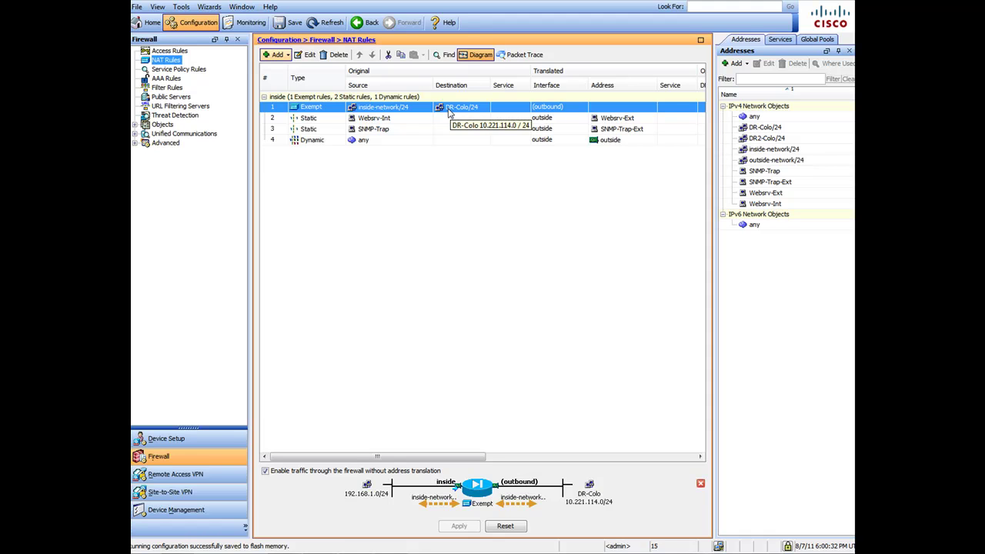
- Start the IPsec VPN Wizard again as Site-to-Site with peer 99.63.46.21 and its pre-shared key
left_click(181, 7)
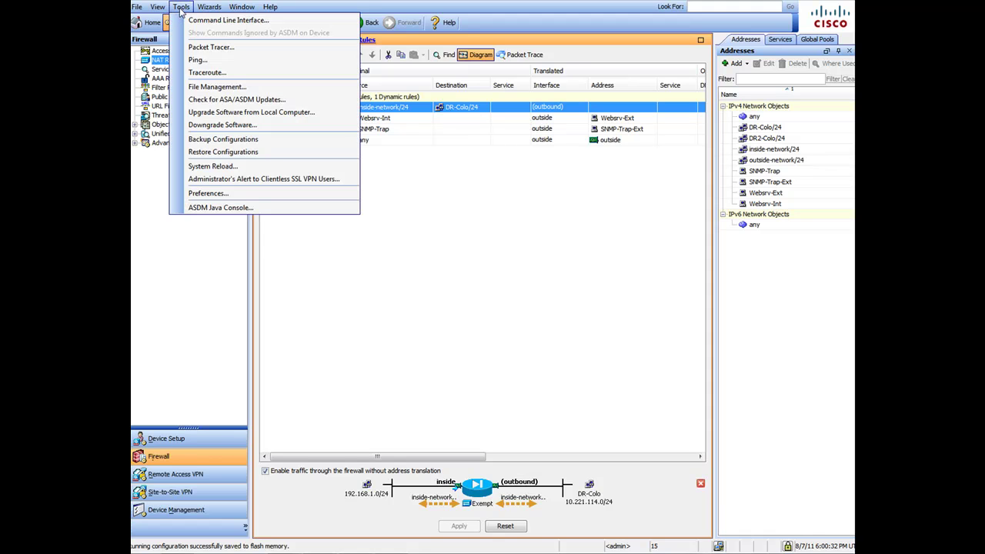
mouse_move(209, 7)
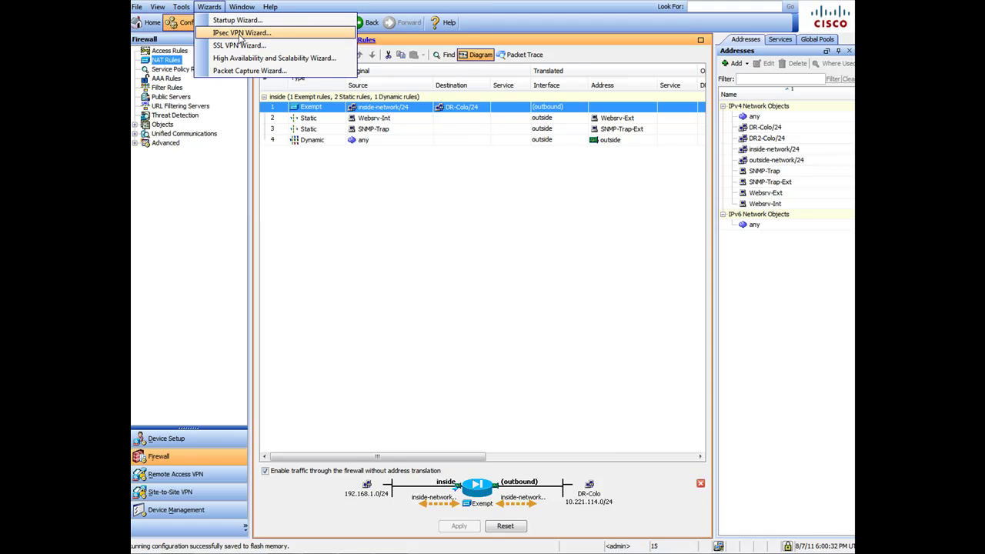
left_click(236, 34)
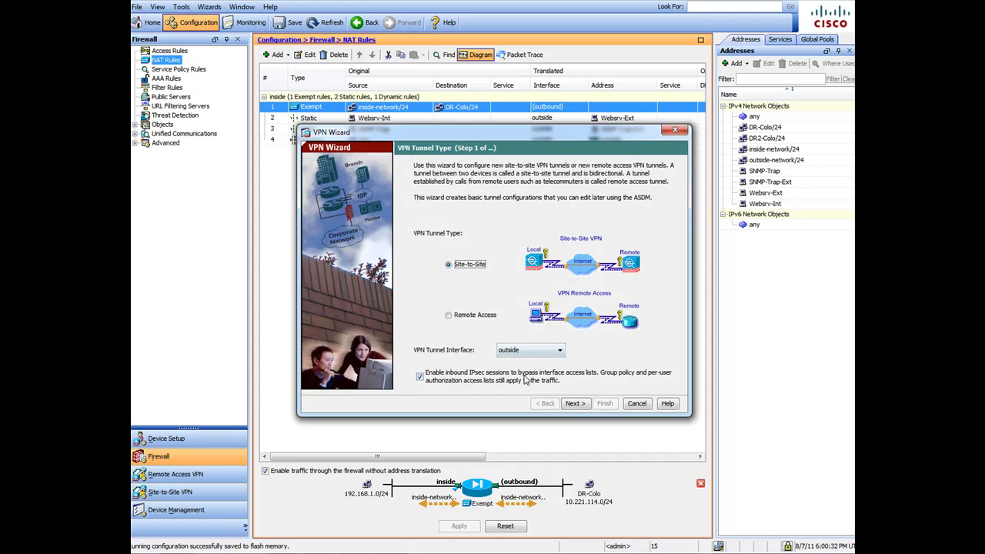
left_click(575, 403)
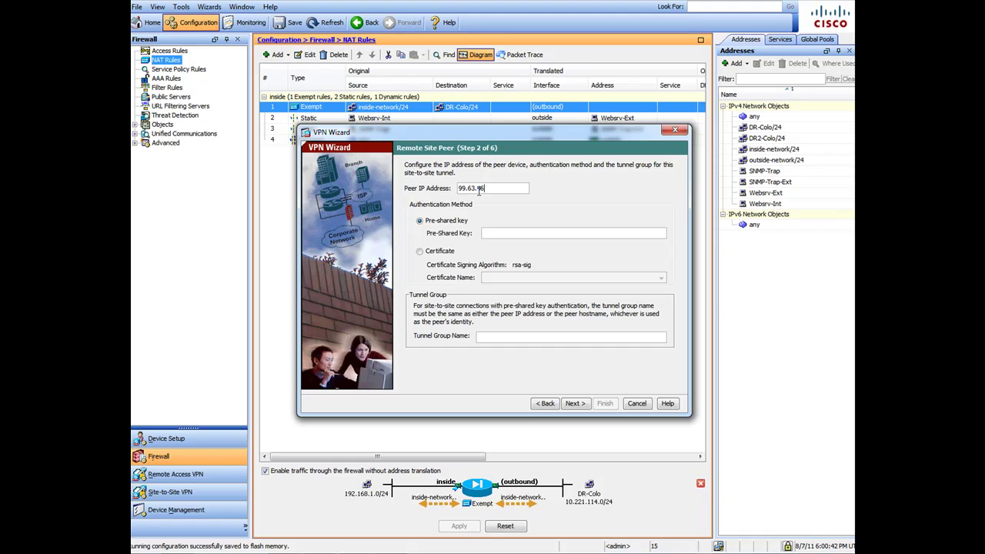
left_click(510, 233)
left_click(508, 233)
left_click(576, 403)
- Keep the default IKE policy and turn off Perfect Forward Secrecy on the IPsec rule
left_click(575, 404)
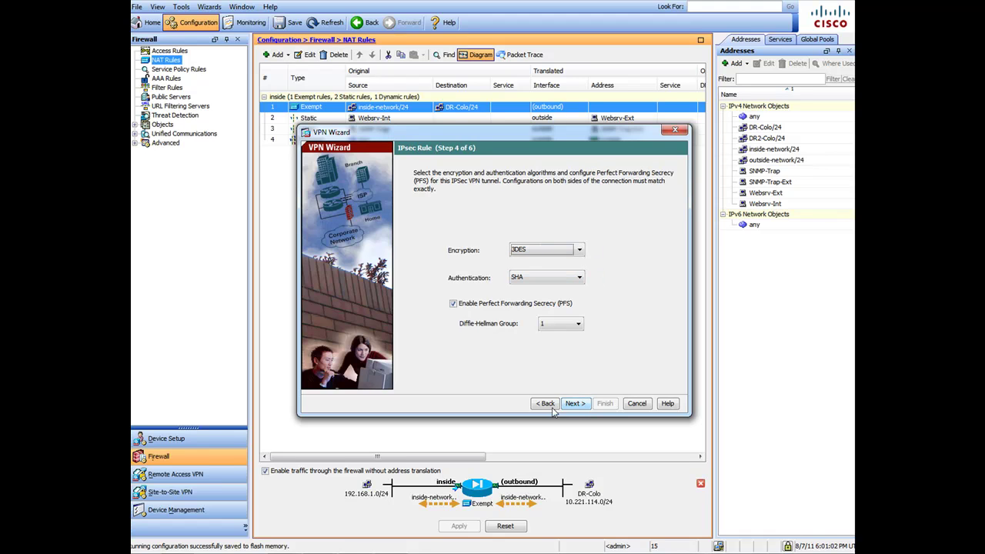
left_click(548, 406)
left_click(574, 406)
left_click(454, 303)
left_click(579, 408)
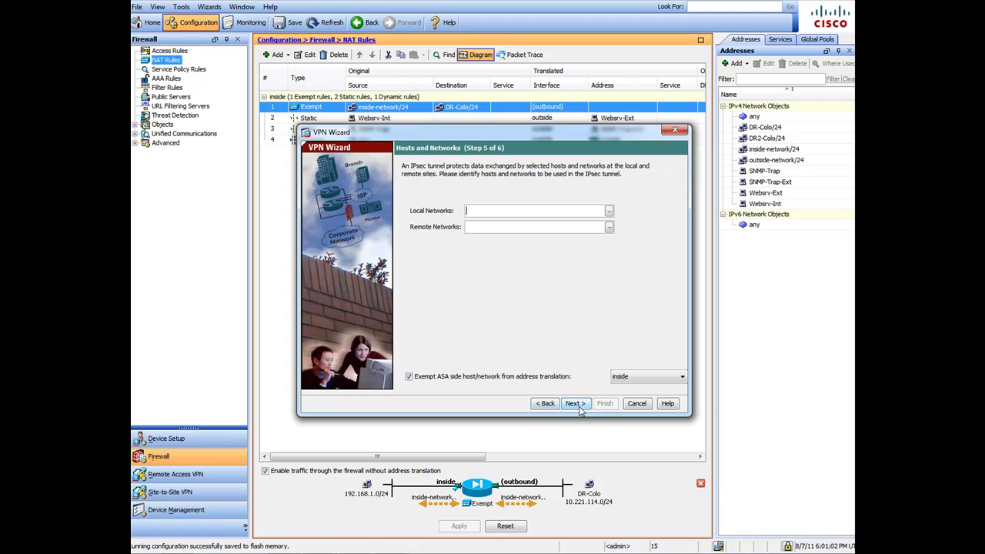
- Set inside-network as the local and DR2-Colo as the remote network, reaching the summary
left_click(608, 212)
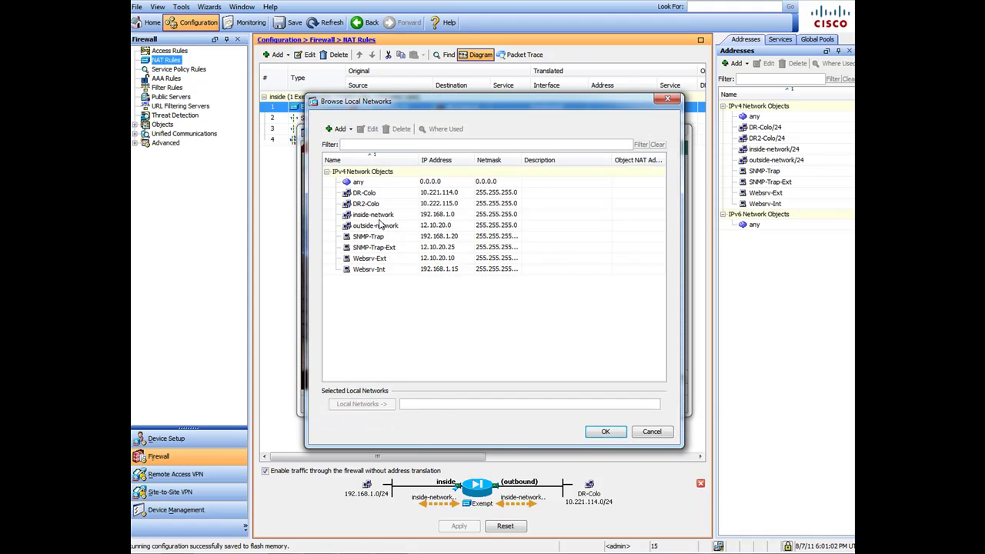
double_click(380, 215)
left_click(605, 431)
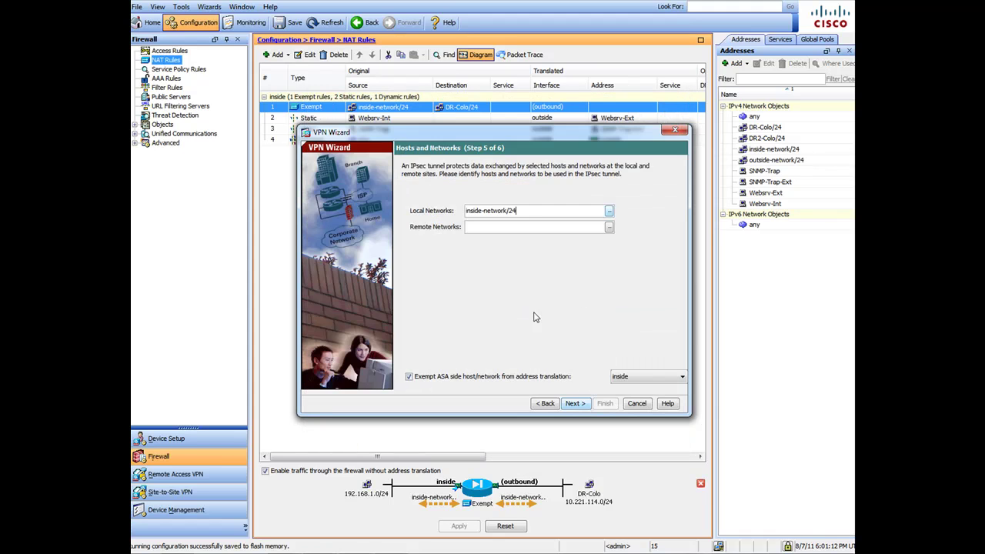
left_click(608, 228)
double_click(388, 204)
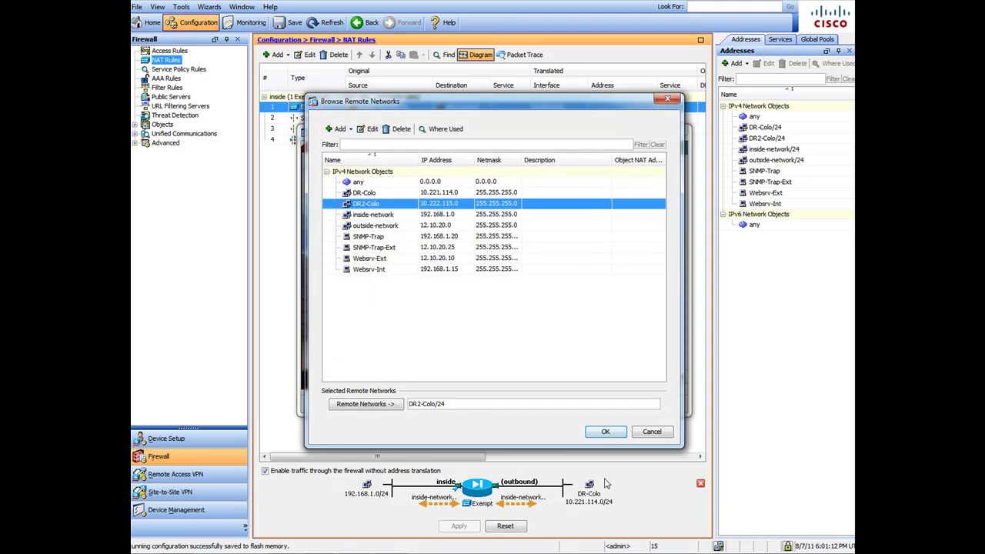
left_click(605, 431)
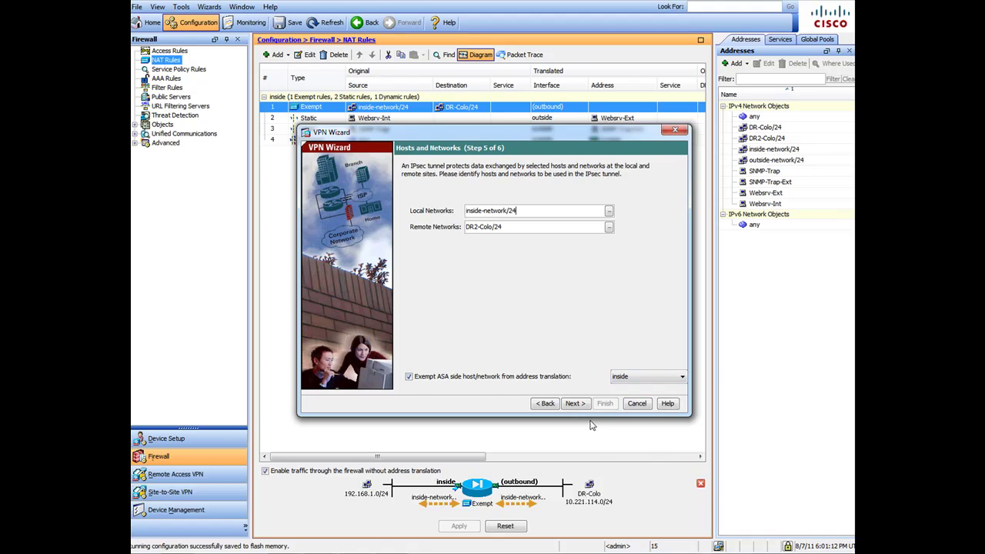
left_click(575, 404)
- Finish the second tunnel and save the configuration to flash, applying pending changes
left_click(605, 403)
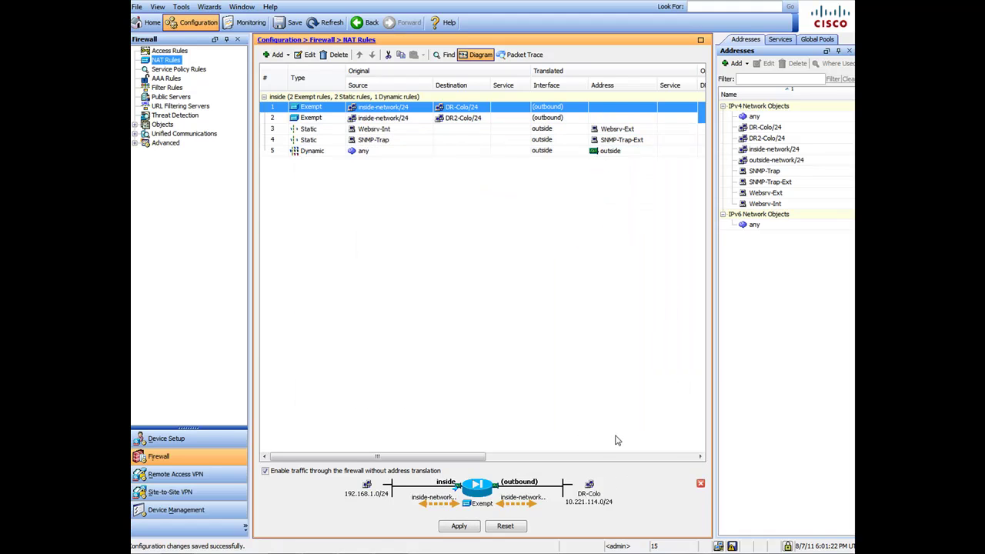
left_click(290, 22)
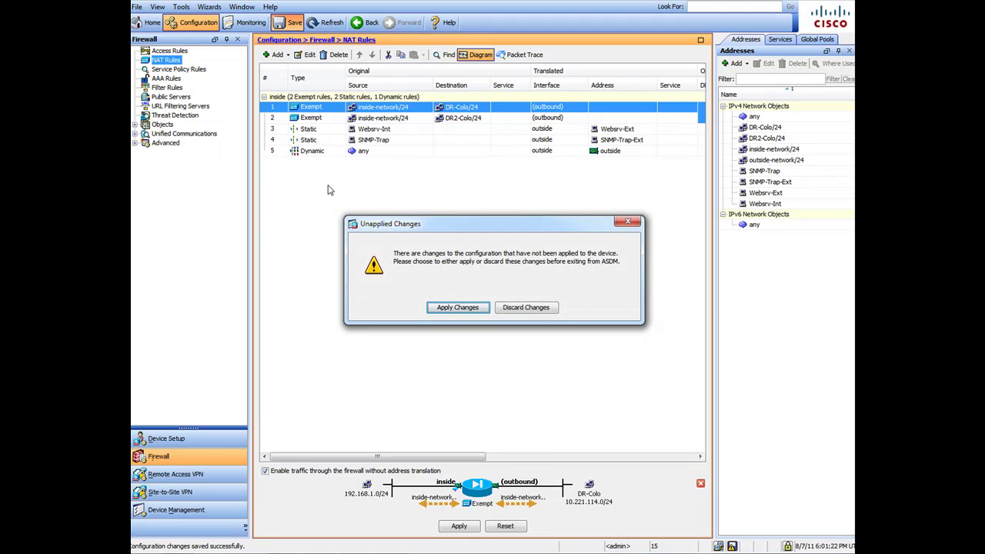
left_click(458, 307)
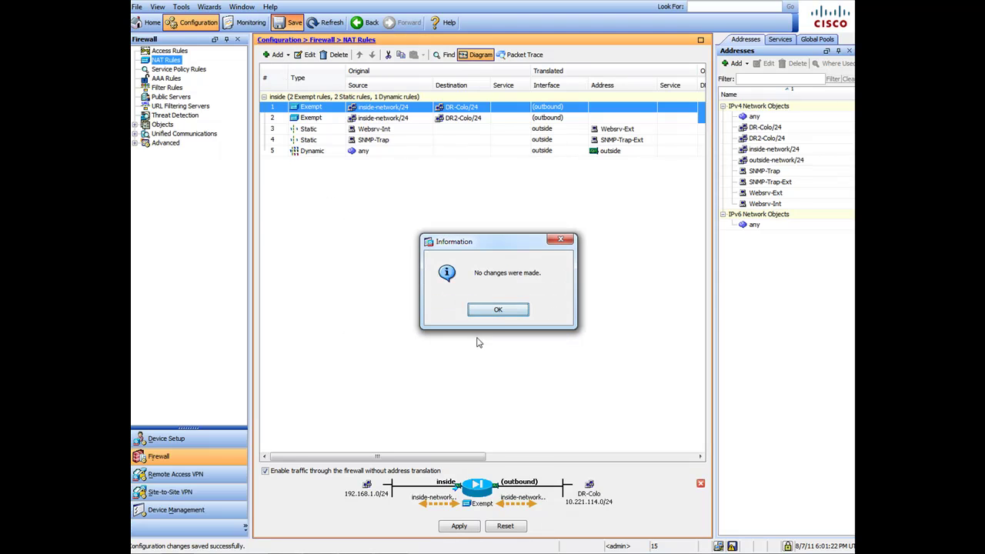
left_click(498, 310)
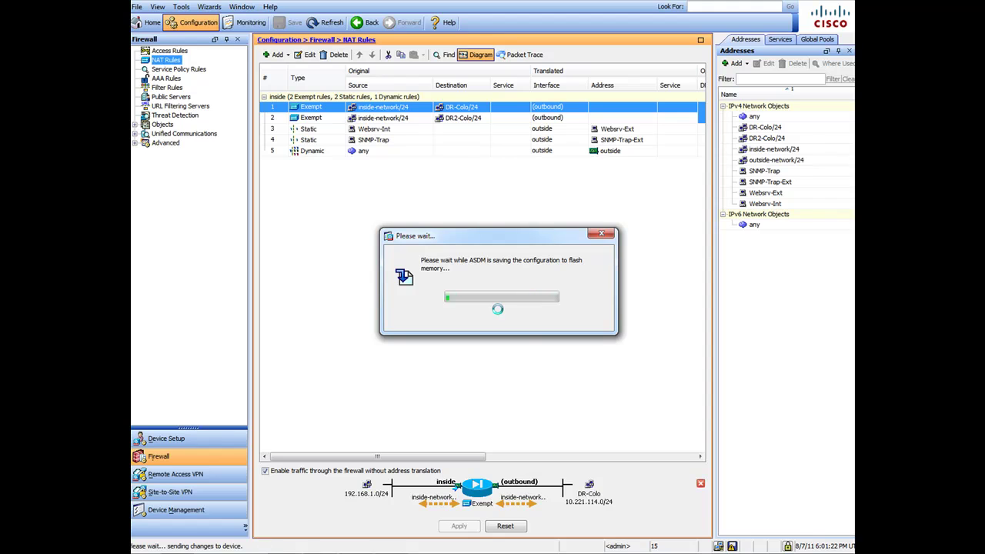
- Compare the DR2-Colo/24 and DR-Colo/24 exemption rules in the NAT table
left_click(398, 119)
left_click(398, 108)
left_click(459, 120)
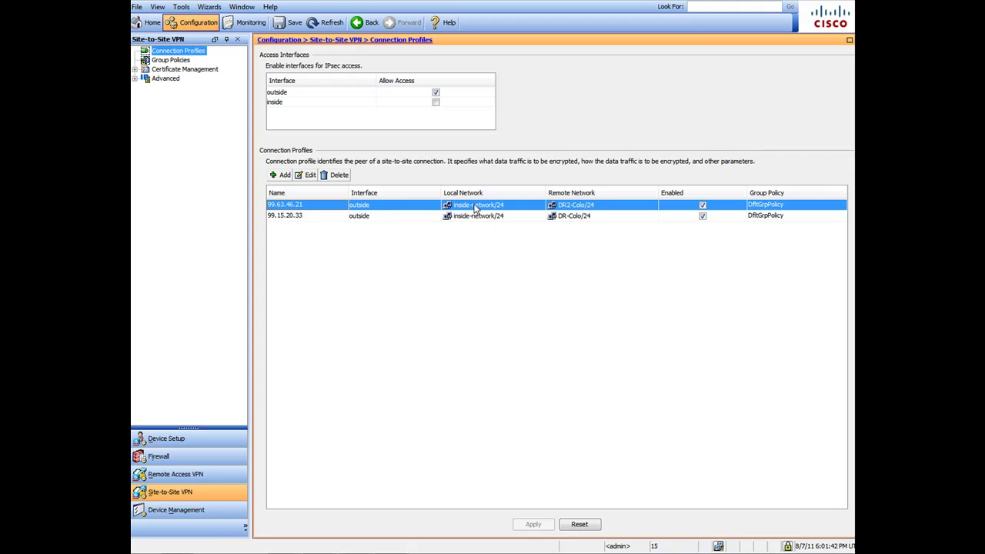
- Open the 99.63.46.21 profile and highlight its pre-shared key, inside-network/24, DR2-Colo/24 and pre-share-3des-sha
double_click(476, 210)
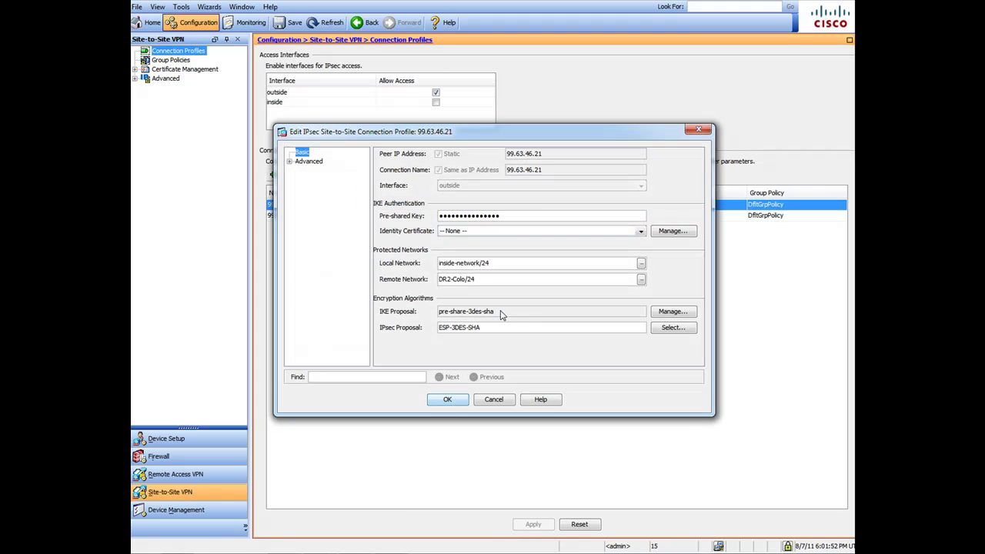
left_click_drag(504, 311, 429, 327)
left_click_drag(479, 279, 432, 278)
left_click_drag(507, 262, 394, 261)
left_click_drag(519, 216, 430, 216)
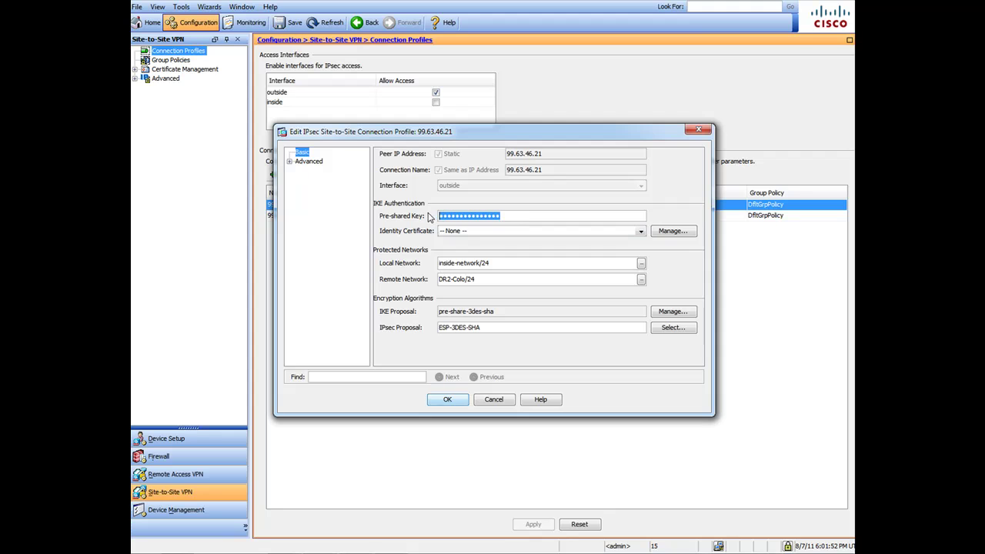
- Review the crypto map entry and tunnel group, keeping DfltGrpPolicy and setting the headend to never initiate keepalive
left_click(290, 162)
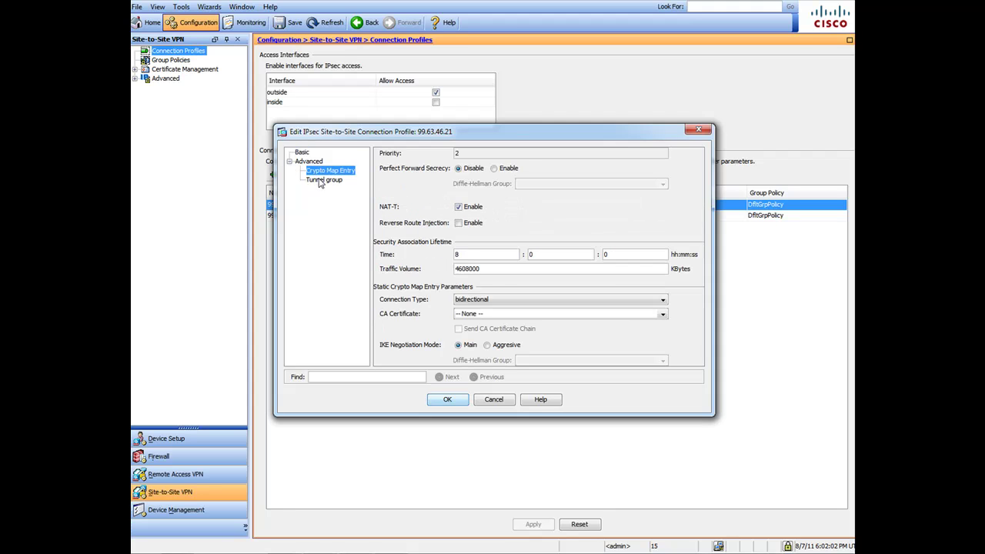
left_click(319, 179)
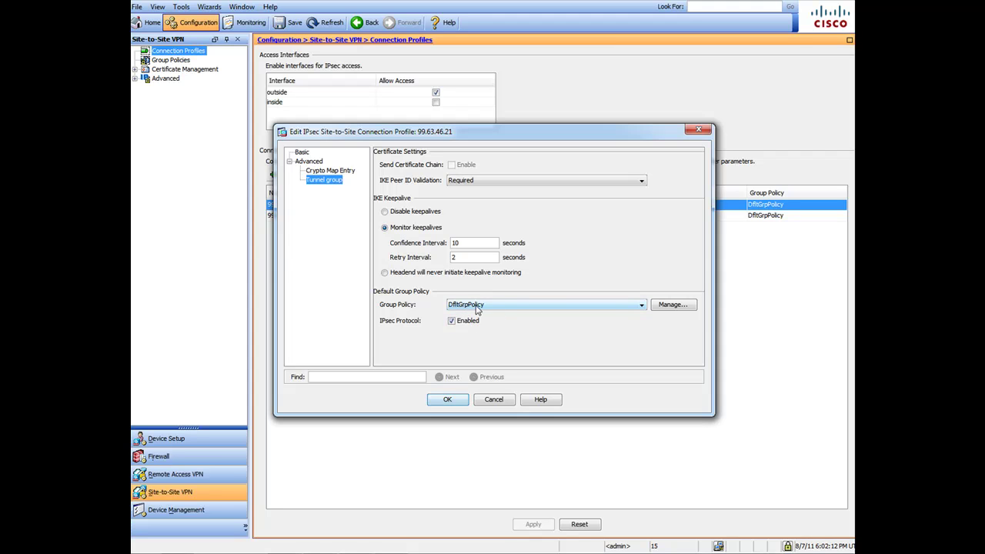
left_click(640, 305)
left_click(641, 306)
key("shift+Tab")
key("space")
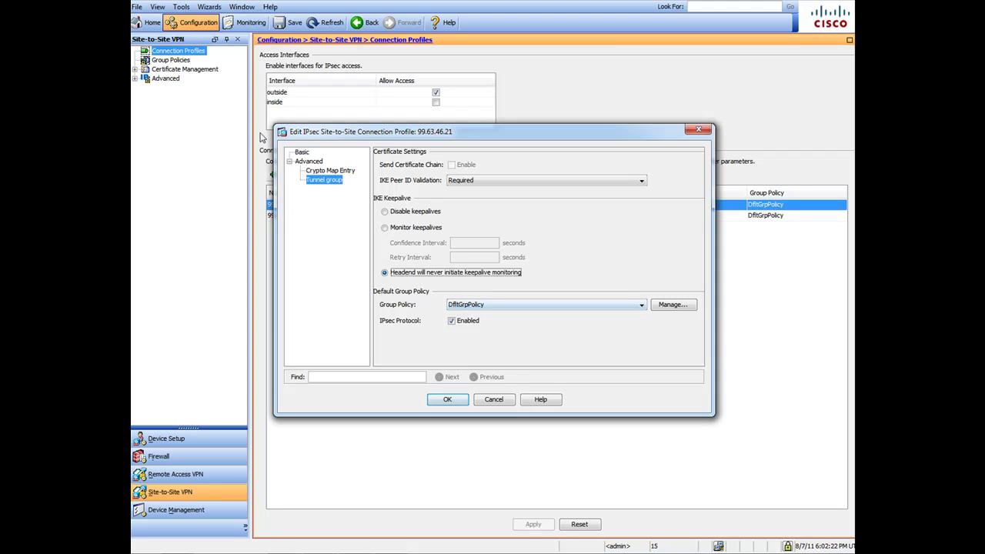
left_click(302, 153)
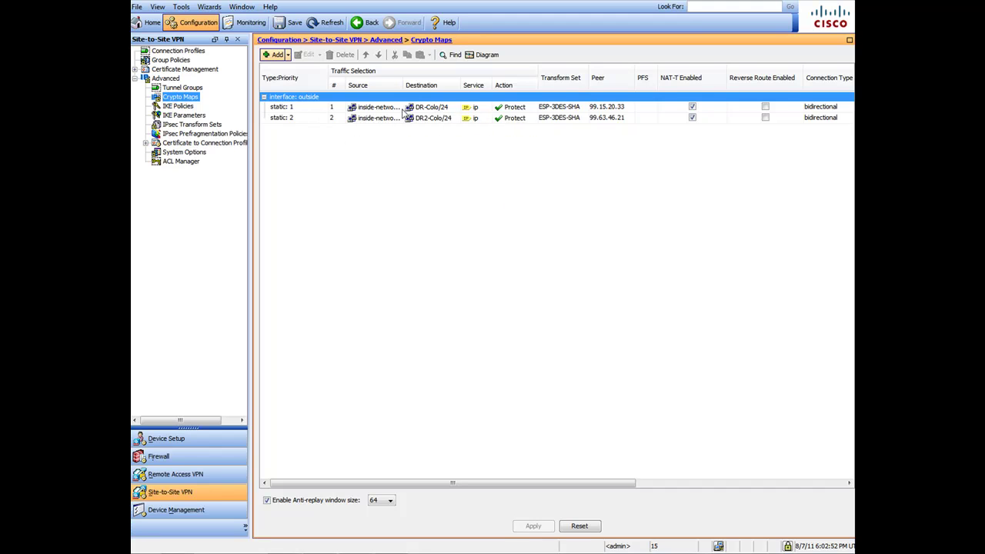
- Check the crypto map entry options for peer 99.15.20.33, then view the Tunnel Groups list
right_click(433, 114)
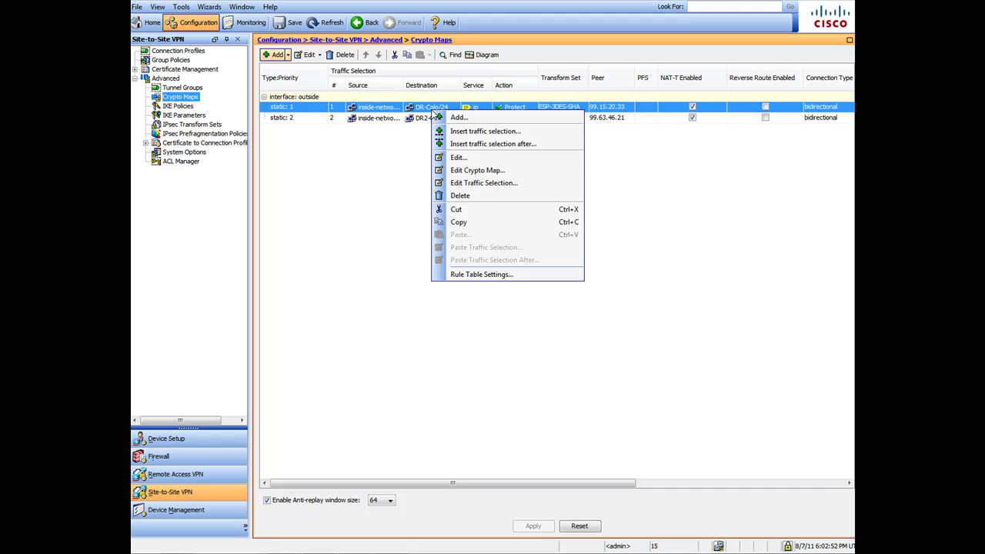
left_click(336, 211)
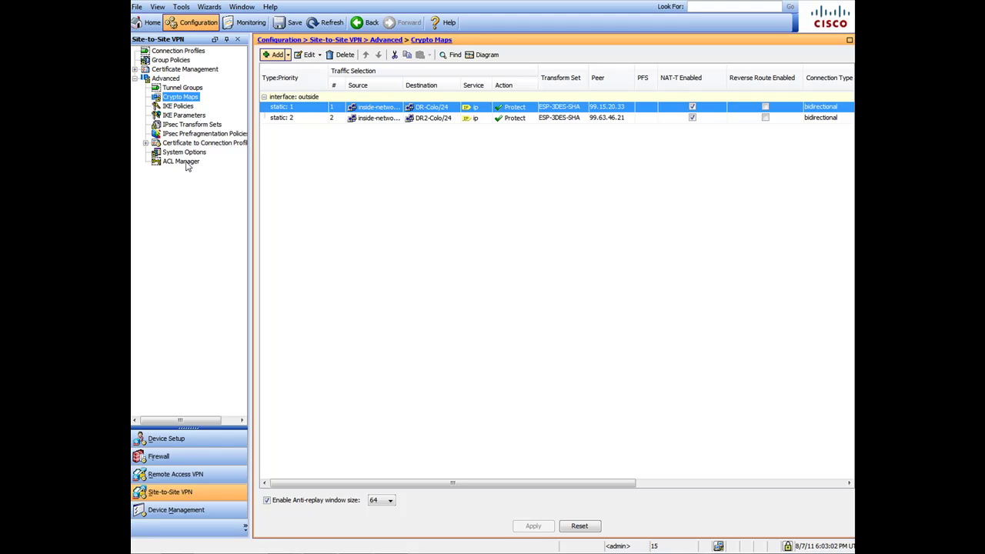
left_click(187, 88)
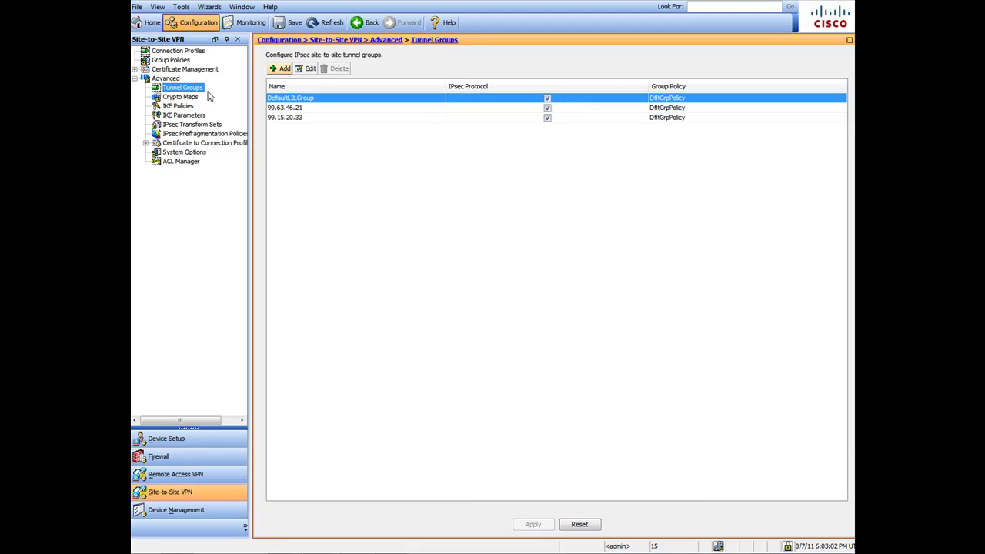
left_click(305, 108)
left_click(308, 116)
left_click(310, 107)
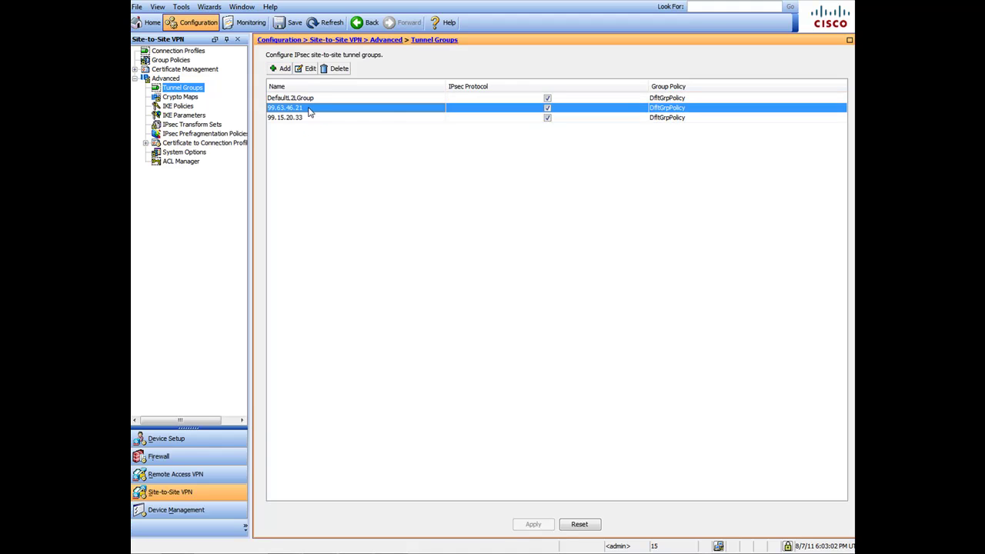
left_click(312, 118)
left_click(313, 109)
left_click(311, 117)
left_click(312, 108)
left_click(313, 116)
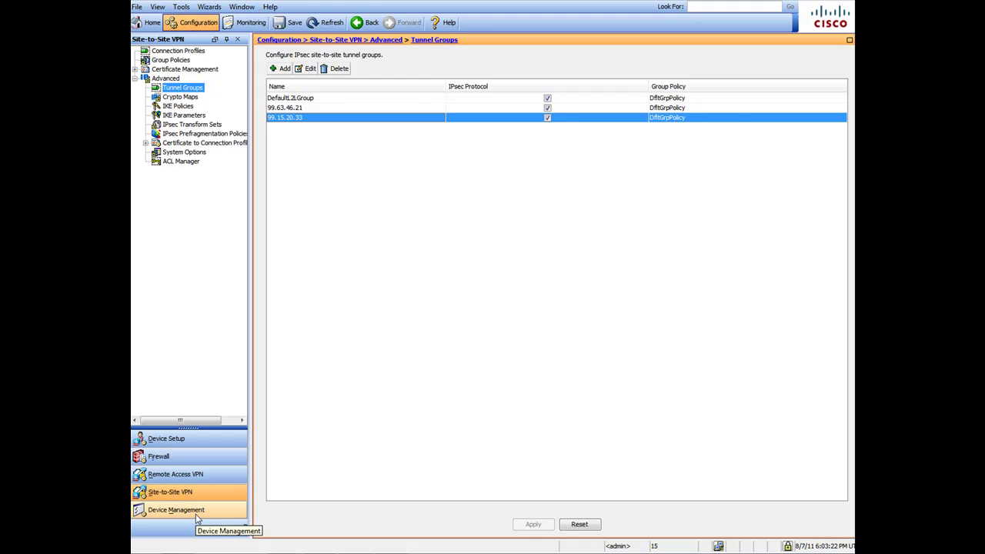
- Show the Firewall NAT Rules with the DR-Colo/24 and DR2-Colo/24 exemptions
left_click(184, 456)
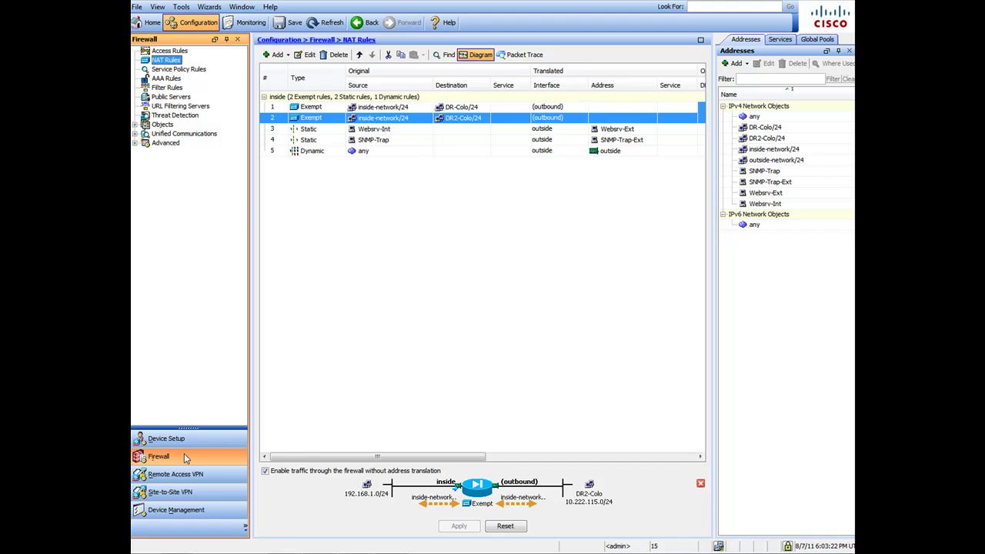